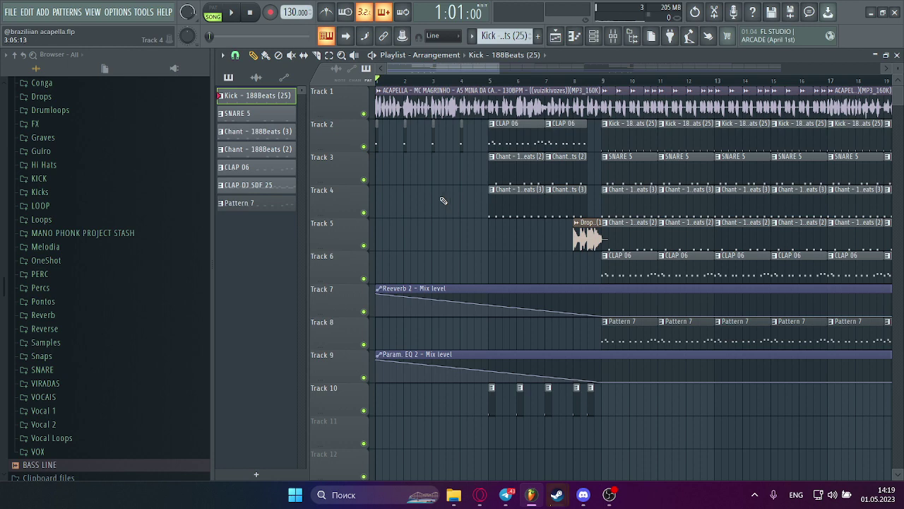
Open the CLAP 06 pattern in the piano roll, switch playback to pattern mode and listen to it.
scroll(104, 259, "up", 6)
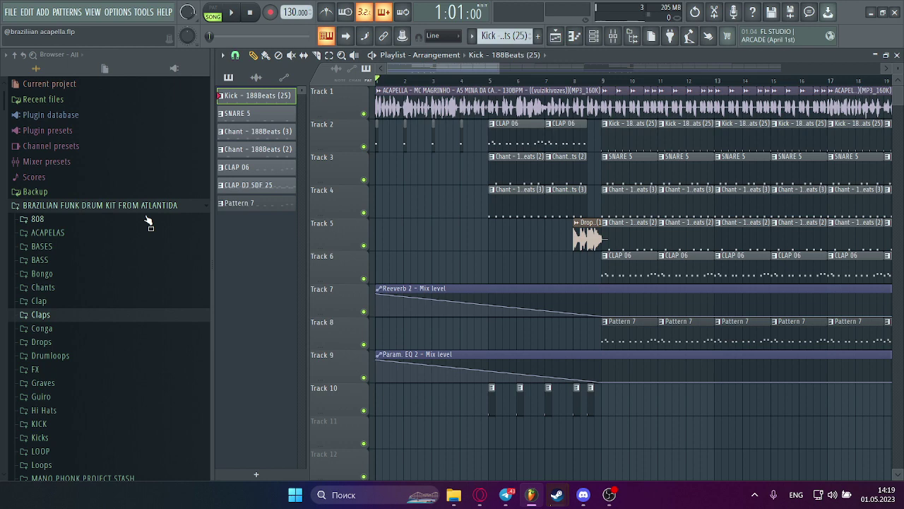
left_click(255, 171)
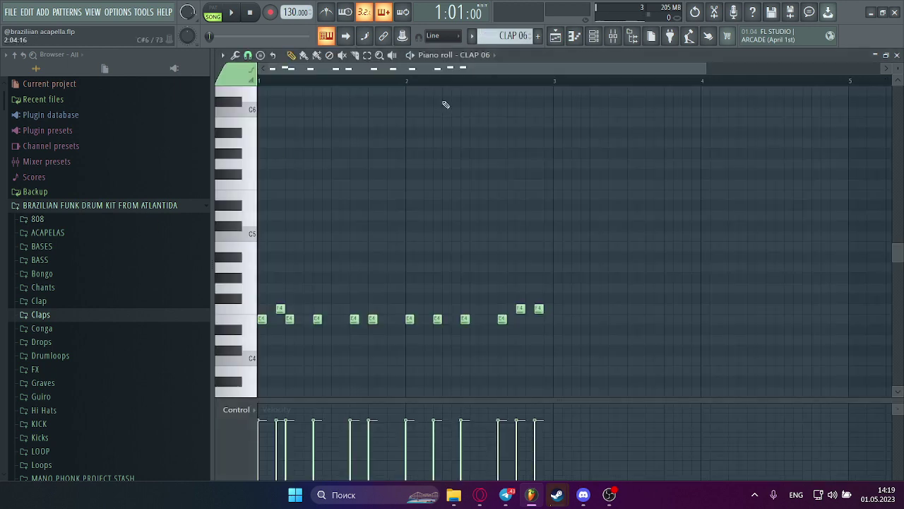
key("space")
key("space")
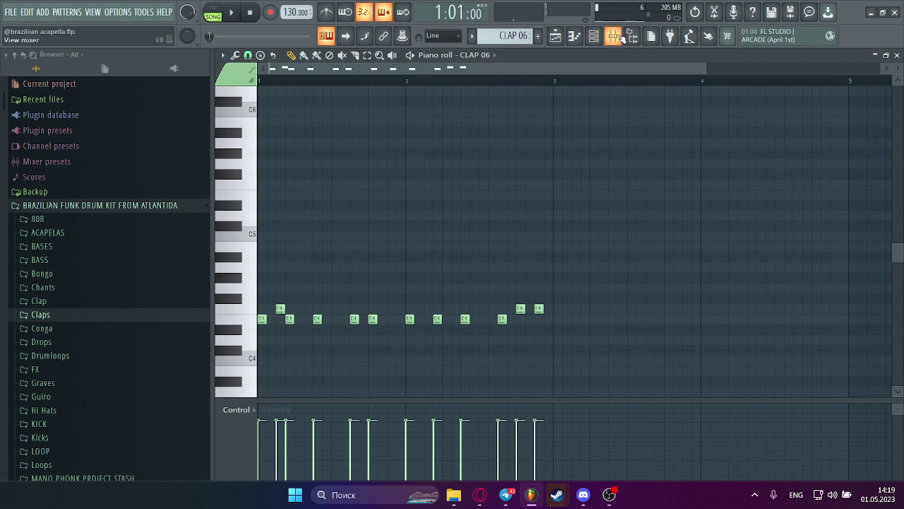
key("F9")
left_click(574, 35)
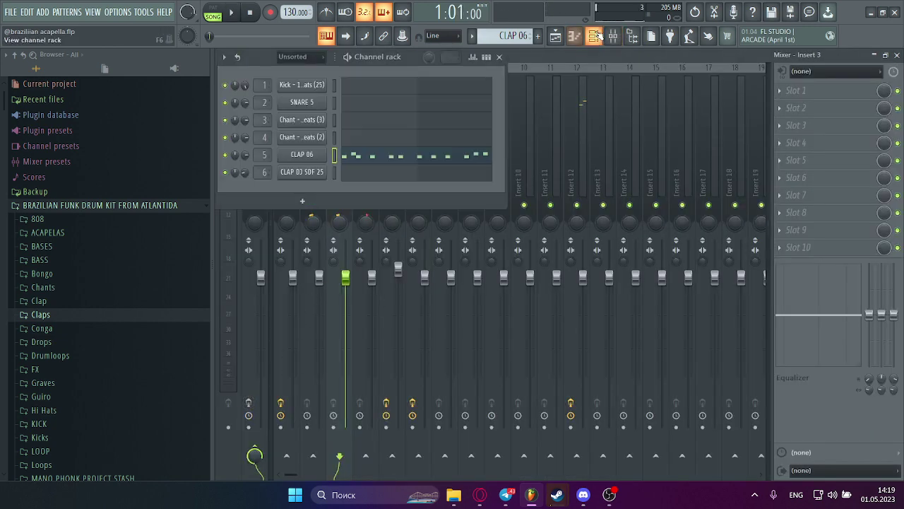
left_click(400, 151)
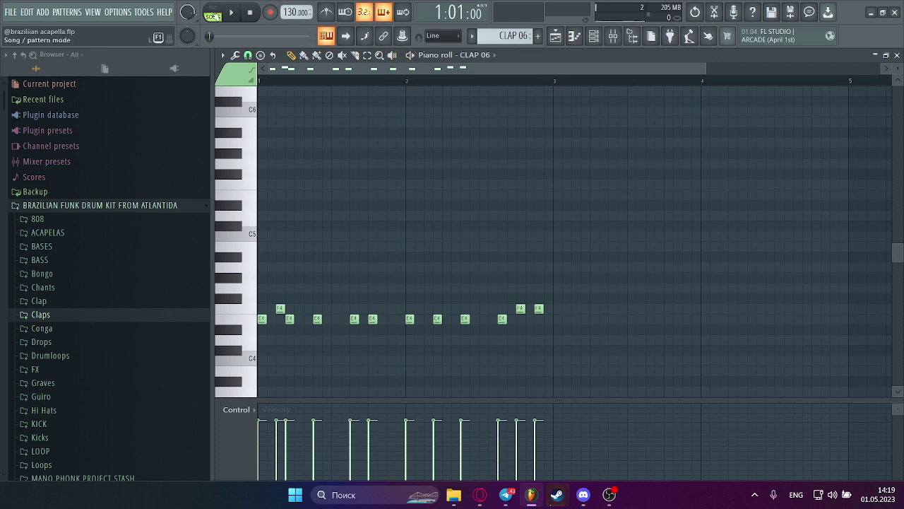
key("space")
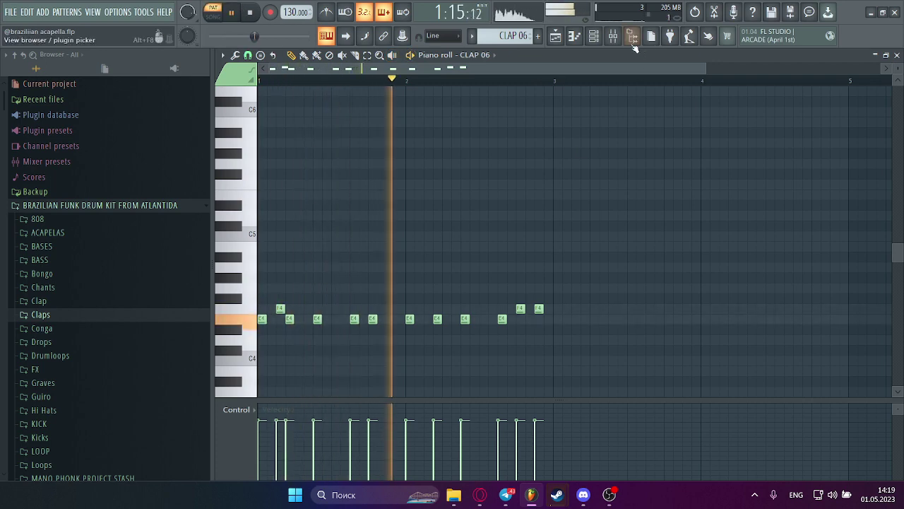
scroll(582, 187, "down", 3)
scroll(582, 187, "down", 1)
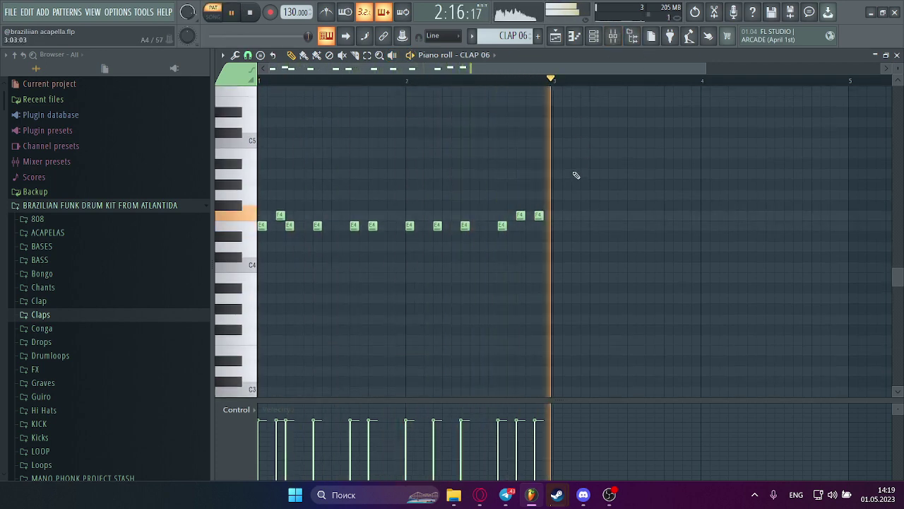
key("space")
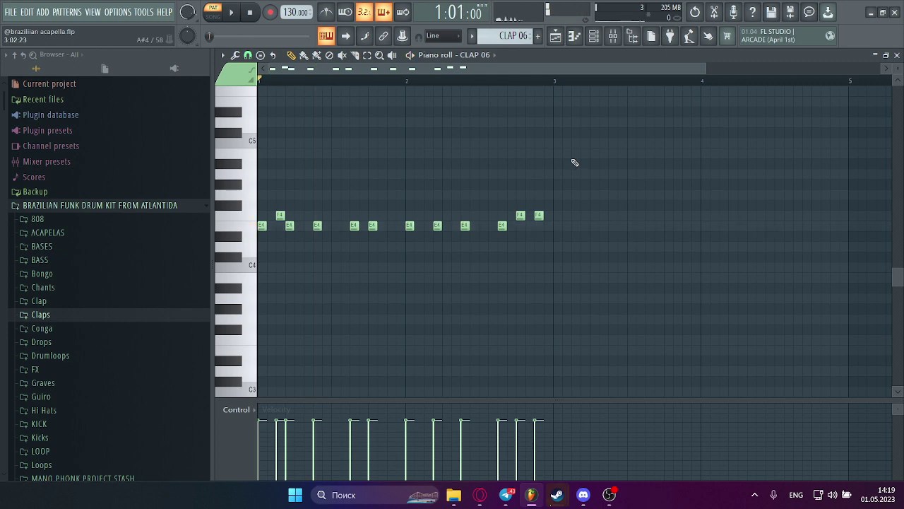
Play the CLAP 06 pattern with mixer Insert 5's effects disabled and enabled to compare the sound.
left_click(594, 36)
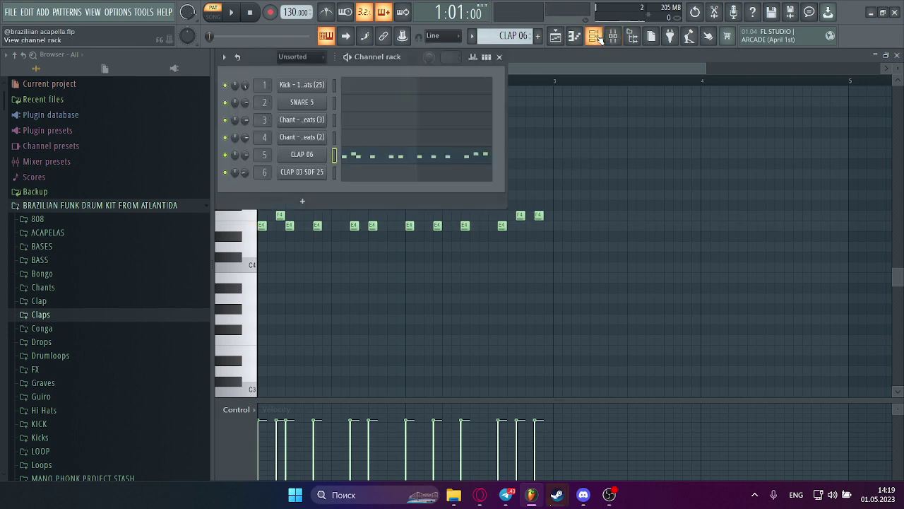
left_click(612, 37)
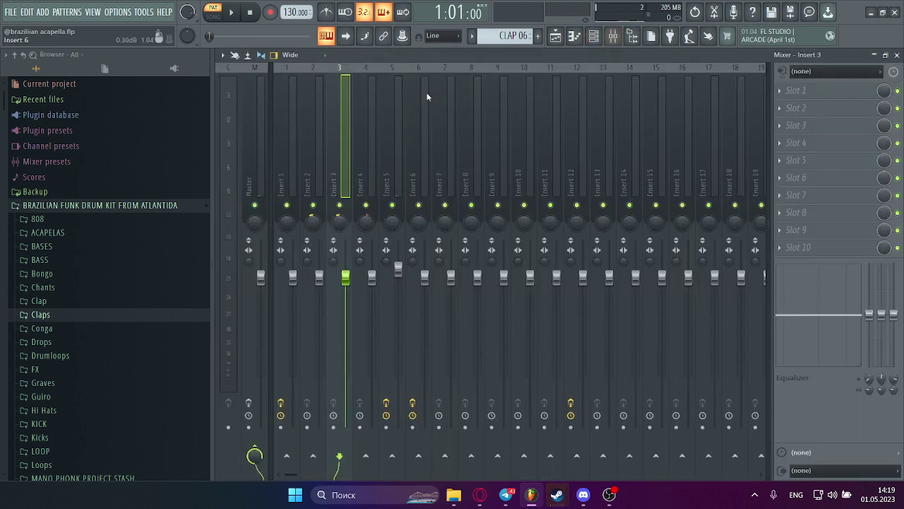
left_click(403, 110)
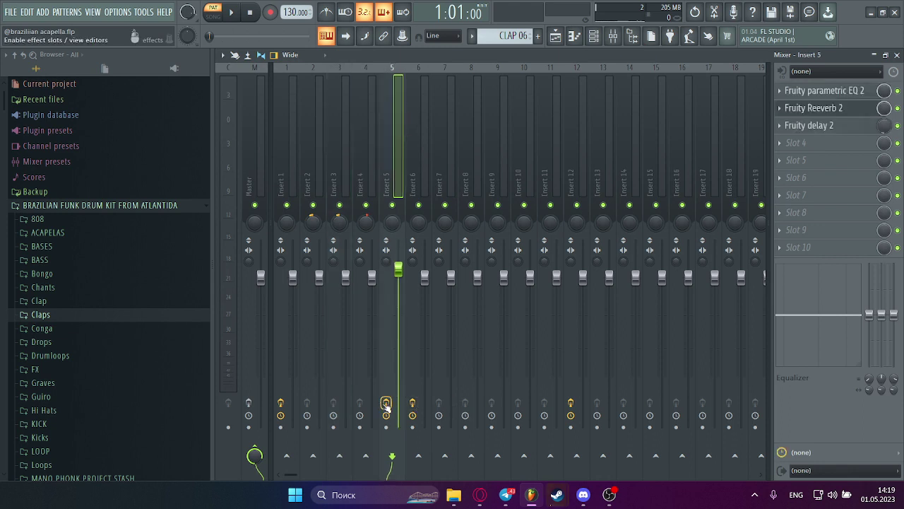
key("space")
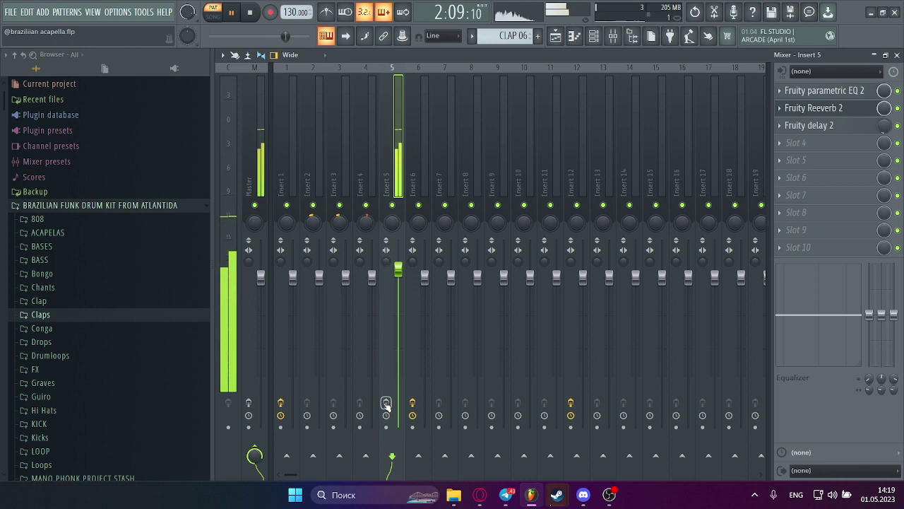
key("space")
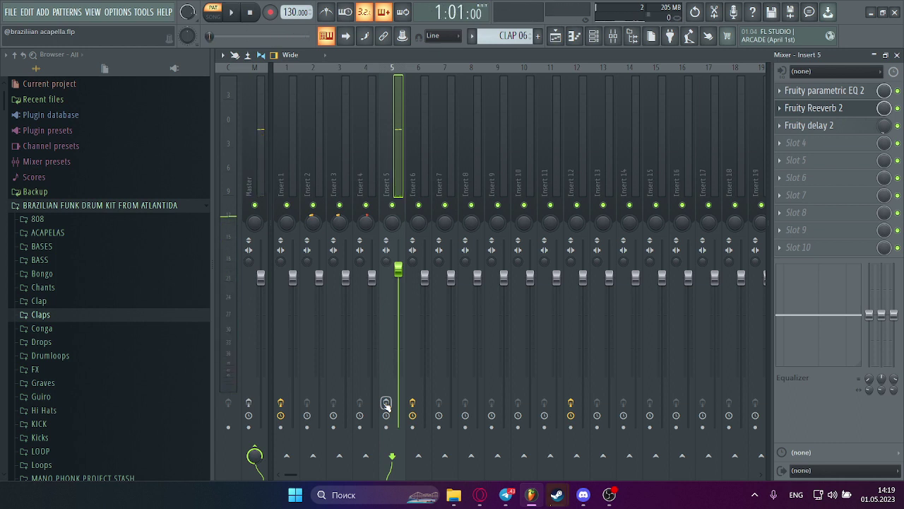
left_click(387, 404)
key("space")
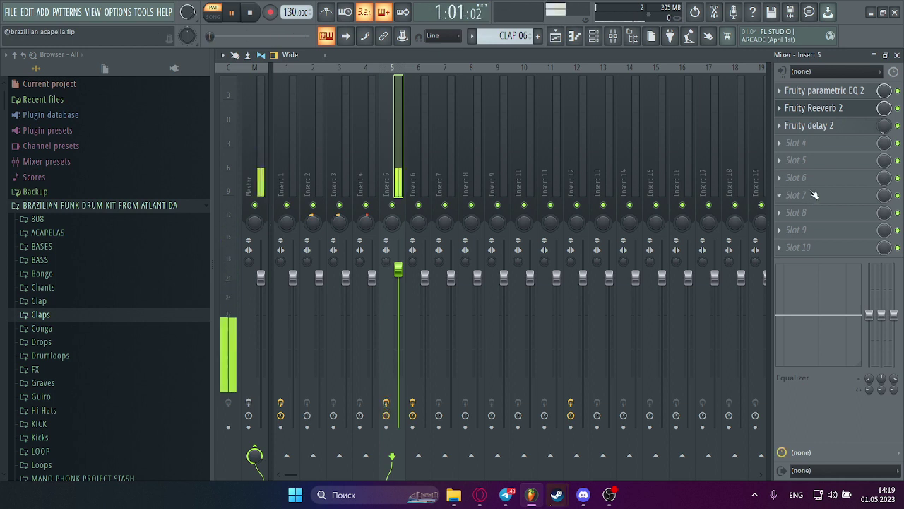
Examine the Fruity parametric EQ 2 and Fruity Reeverb 2 settings on Insert 5.
left_click(820, 91)
key("space")
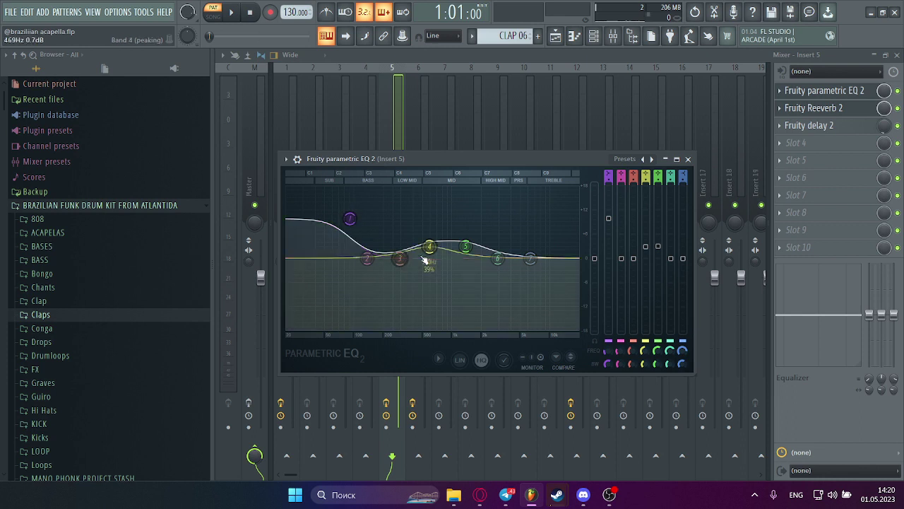
left_click(852, 108)
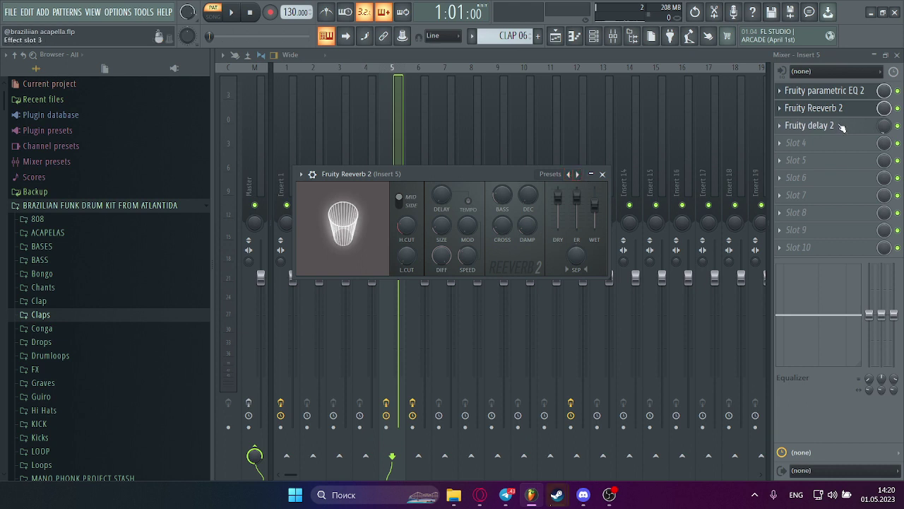
left_click(602, 174)
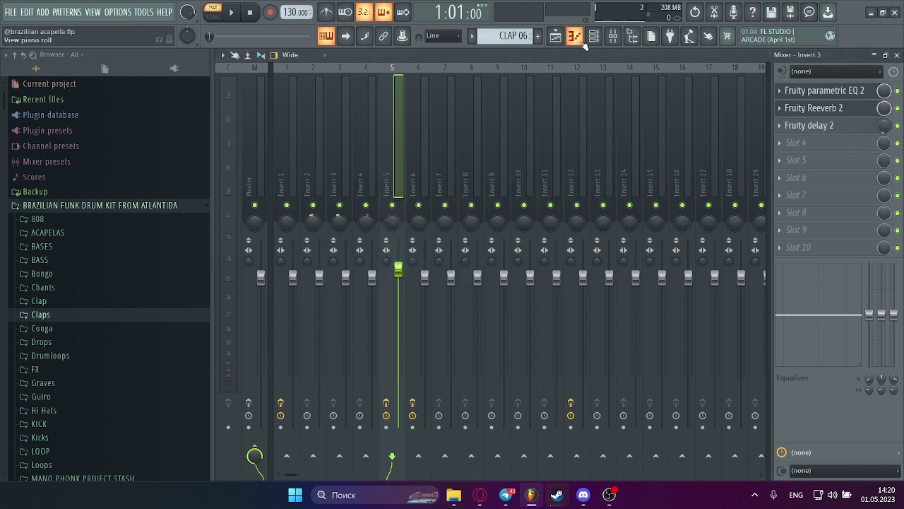
Open the Kick - 188Beats (25) pattern in the piano roll and play it.
left_click(555, 35)
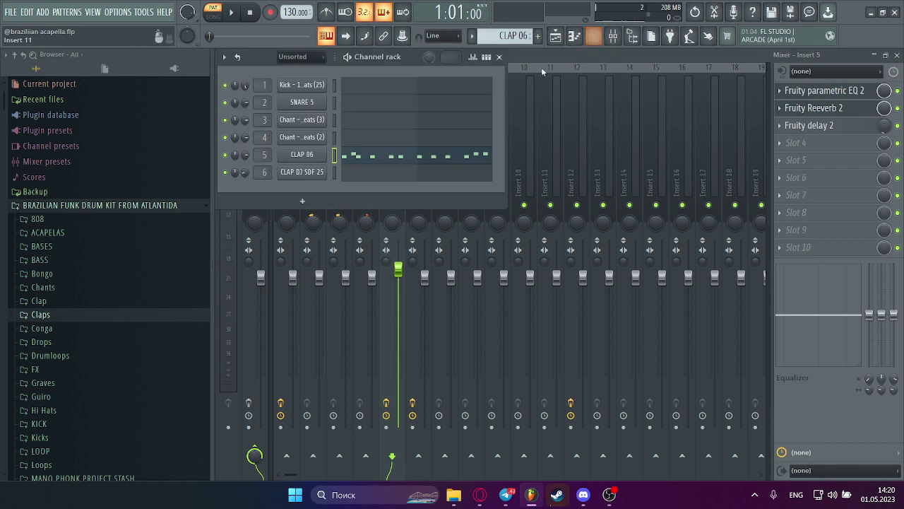
left_click(472, 35)
left_click(494, 53)
key("space")
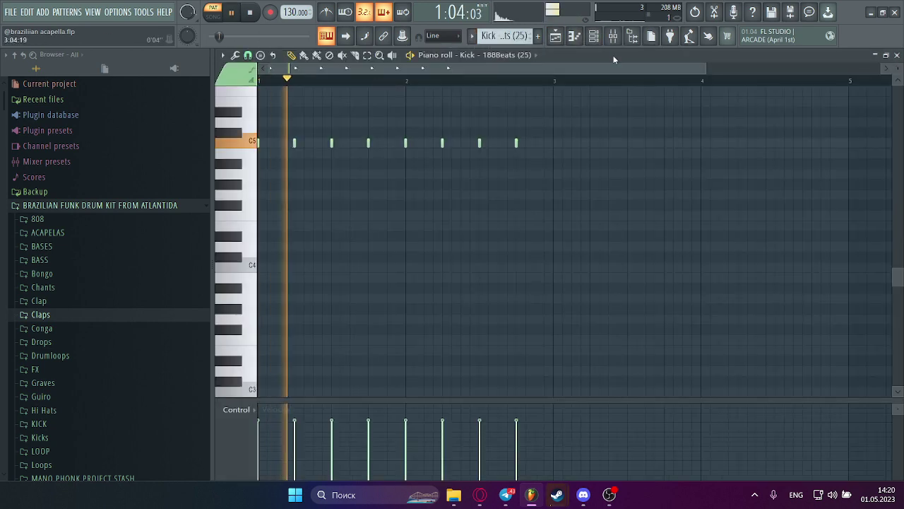
Stop playback and examine the sampler settings of the kick channel, including its precomputed effects.
key("F6")
left_click(302, 84)
key("space")
left_click(439, 234)
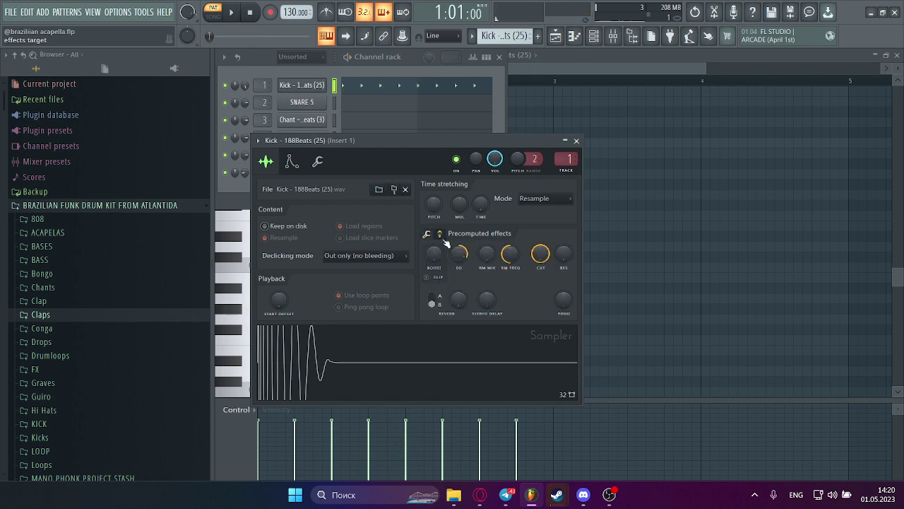
Show the Fruity parametric EQ 2 curve on the kick's mixer track, Insert 1, and play the kick through it.
left_click(613, 36)
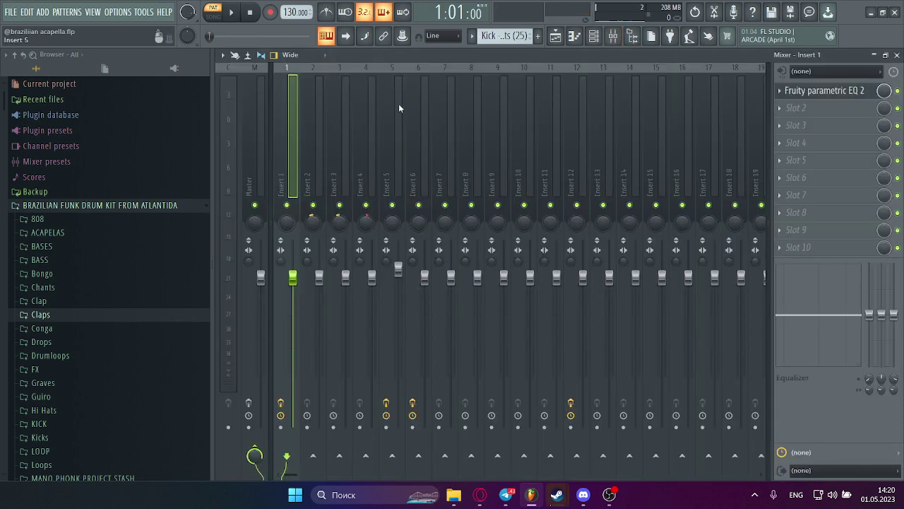
left_click(824, 90)
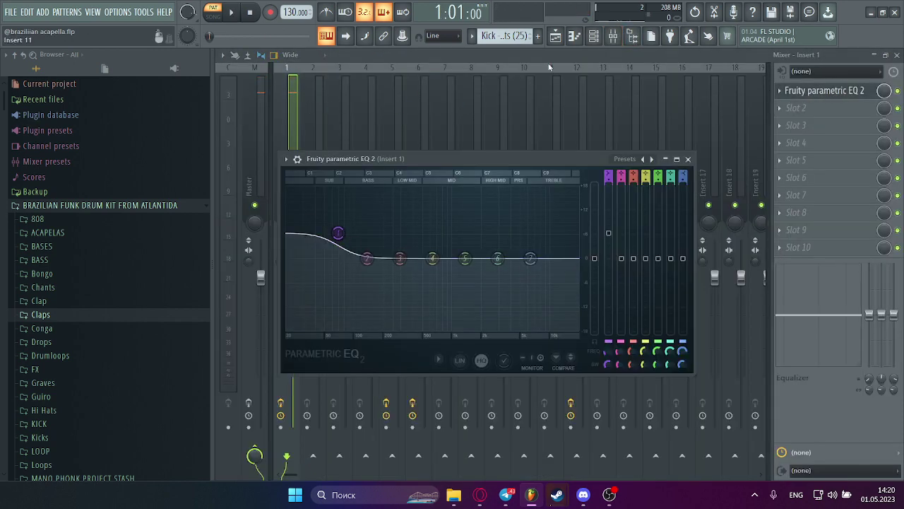
key("F6")
key("space")
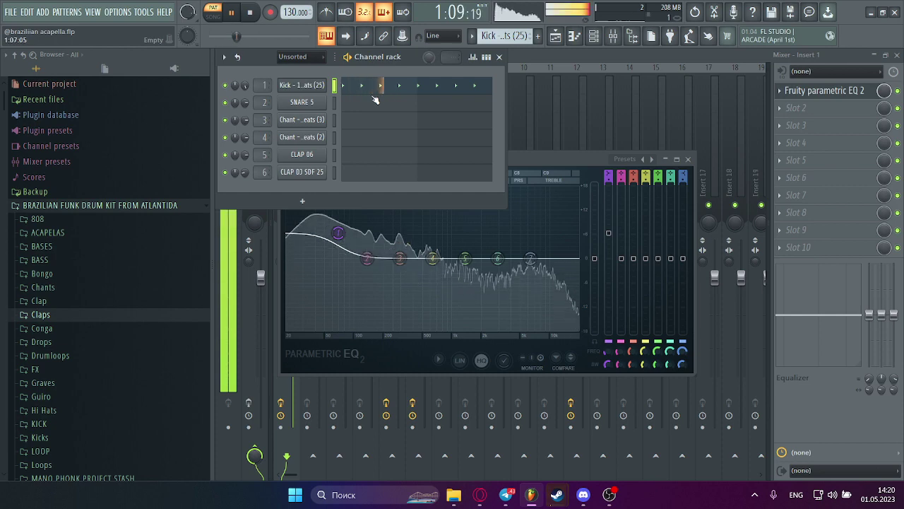
Return to the playlist, open the SNARE 5 pattern in the piano roll and play it.
left_click(555, 36)
left_click(593, 36)
key("space")
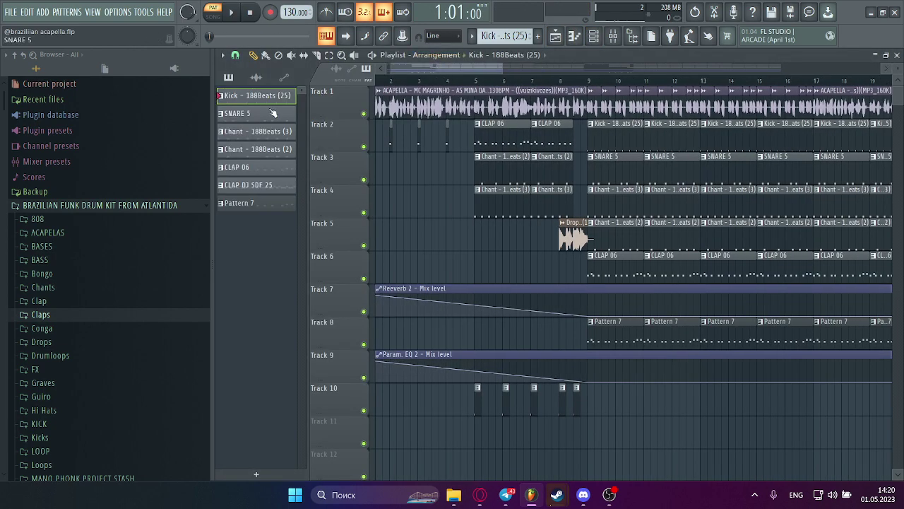
left_click(271, 114)
key("space")
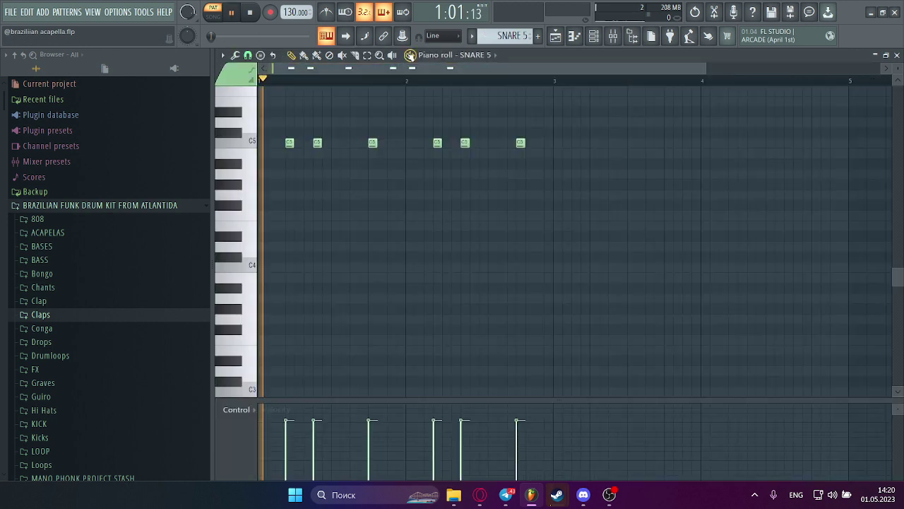
scroll(454, 127, "up", 2)
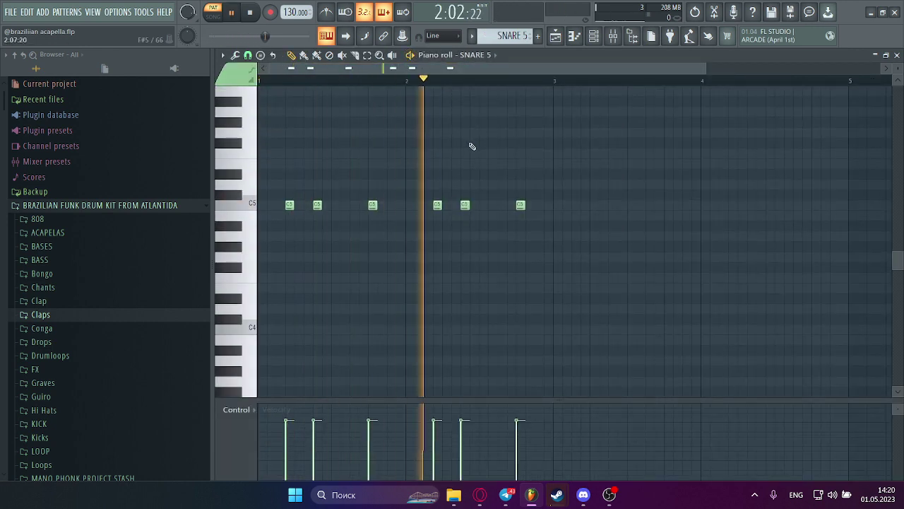
key("space")
Switch the piano roll to the Chant - 188Beats (3) pattern and play it.
left_click(503, 35)
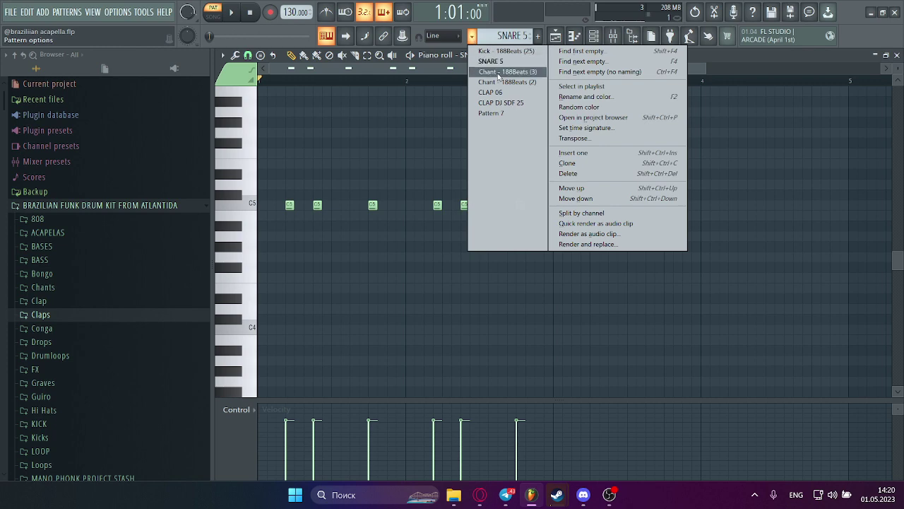
left_click(499, 72)
key("space")
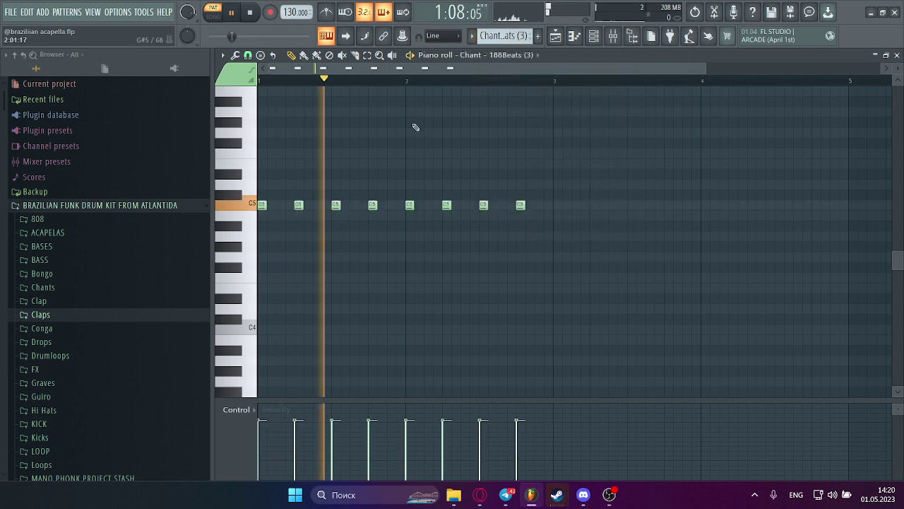
key("space")
Switch the piano roll to the Chant - 188Beats (2) pattern and play it.
left_click(478, 35)
left_click(507, 82)
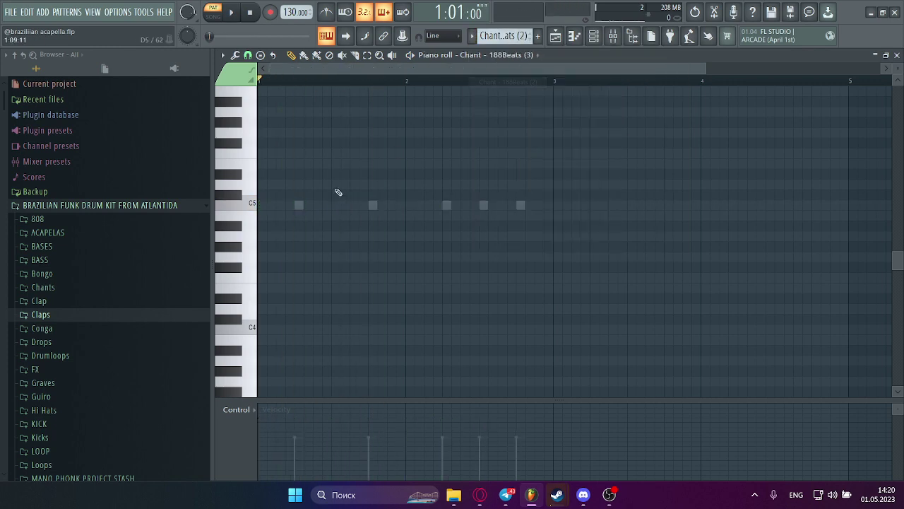
key("space")
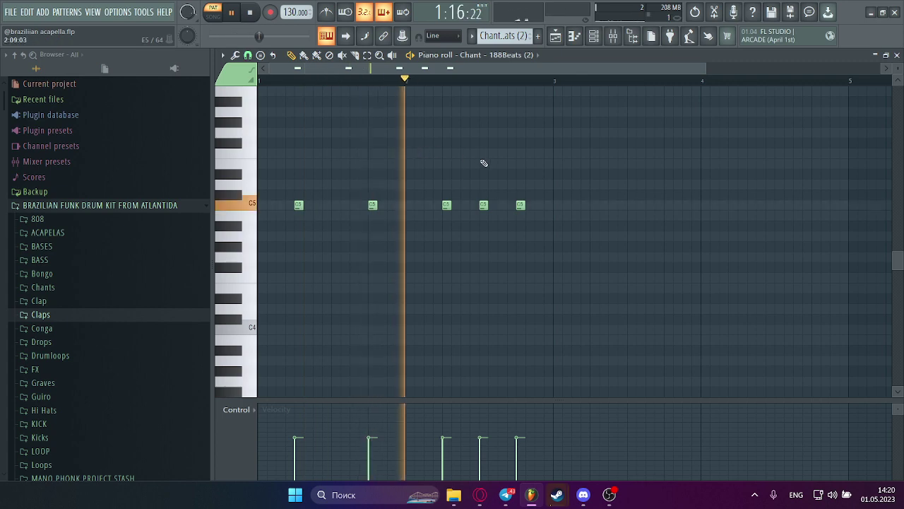
key("space")
Review the CLAP 06 notes again, switch to the CLAP DJ SDF 25 pattern and play it.
left_click(477, 36)
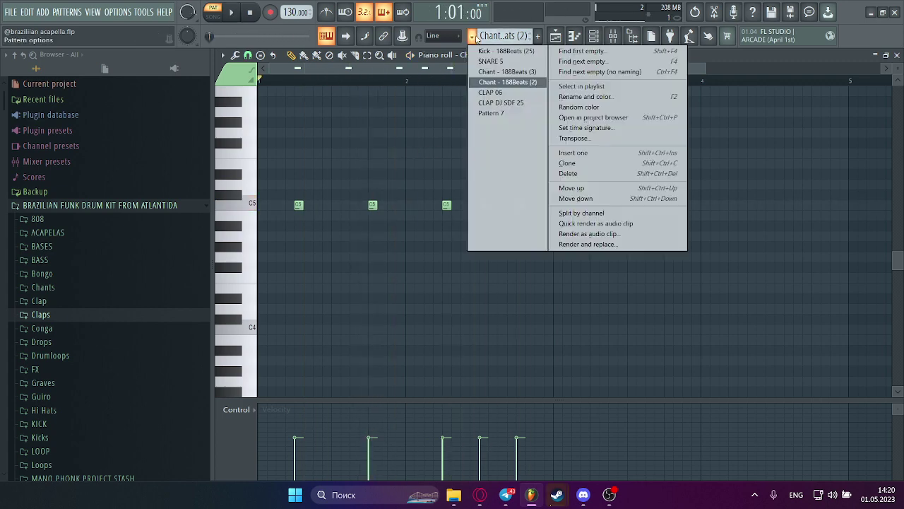
left_click(503, 92)
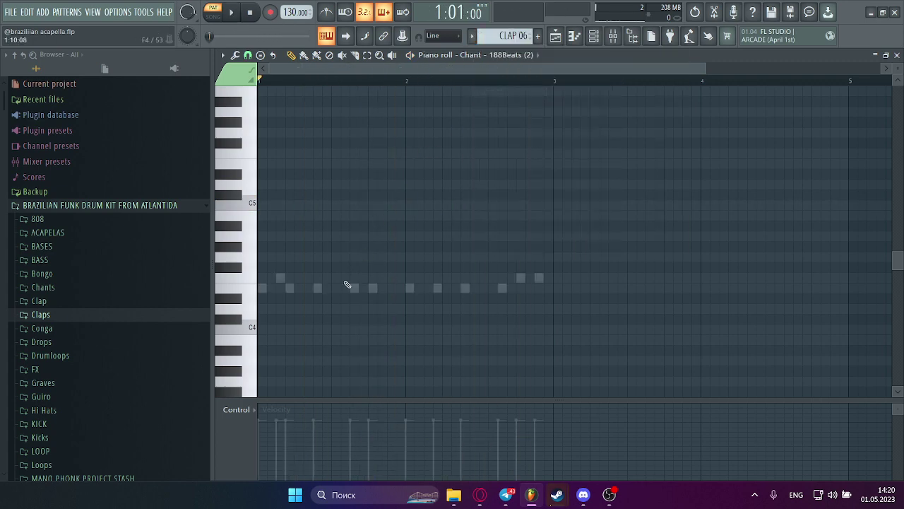
left_click(478, 36)
left_click(503, 103)
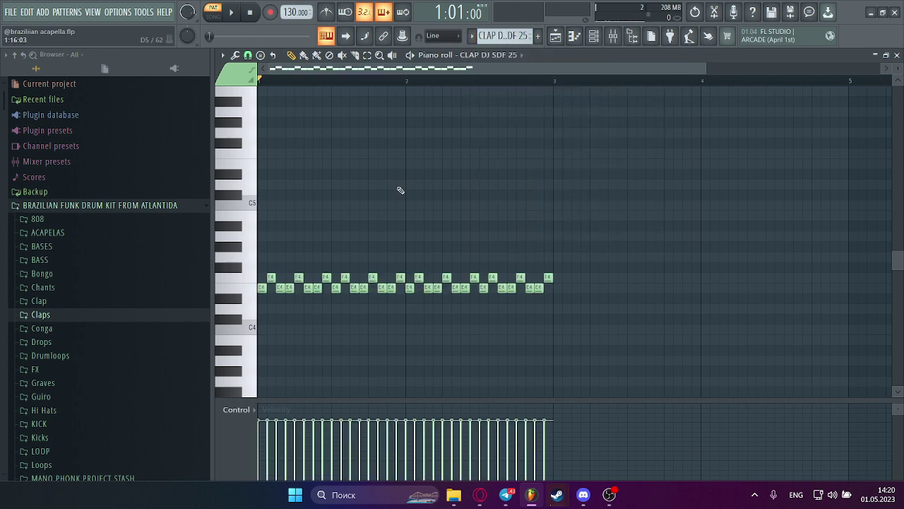
key("space")
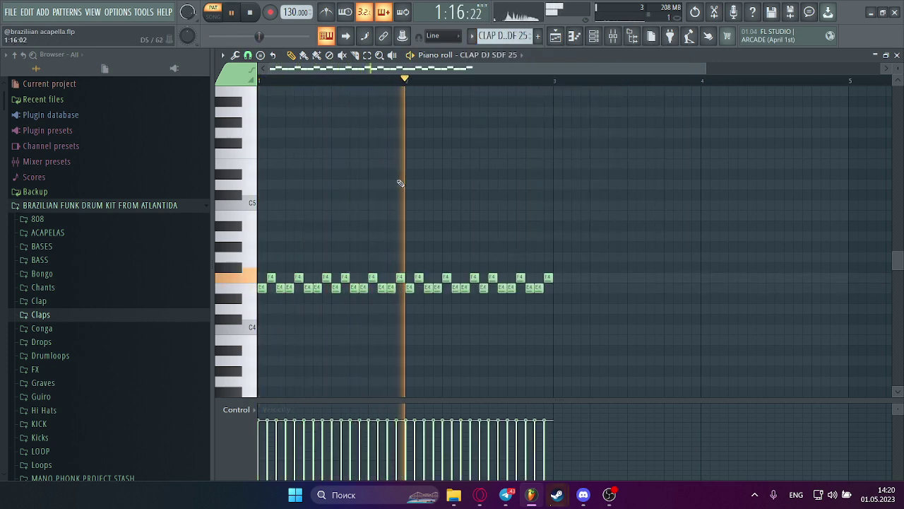
key("space")
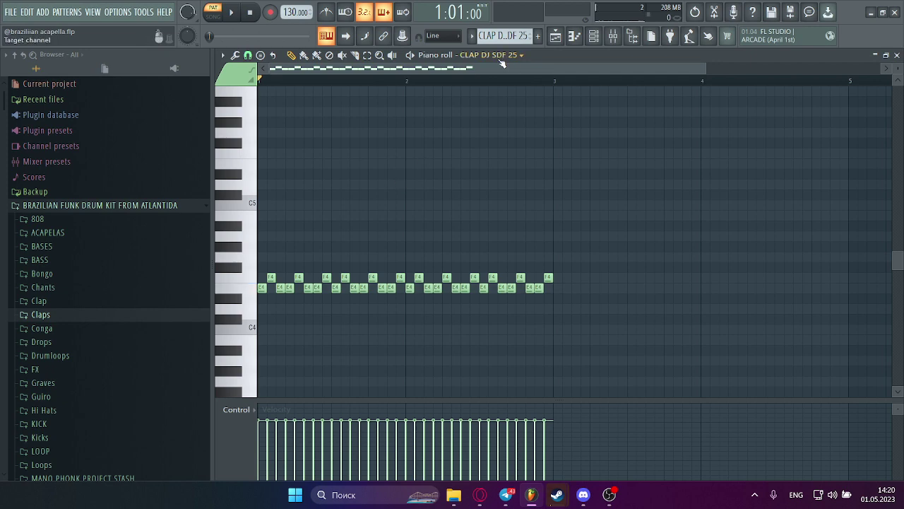
Look through the drum kit's Clap sample folder, collapse it and expand the Claps folder.
left_click(59, 303)
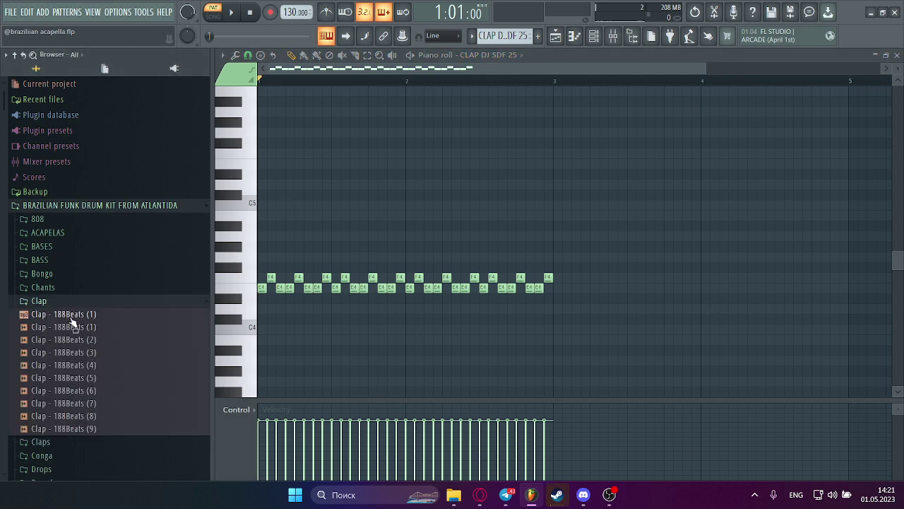
left_click(57, 304)
left_click(58, 303)
left_click(58, 305)
left_click(60, 315)
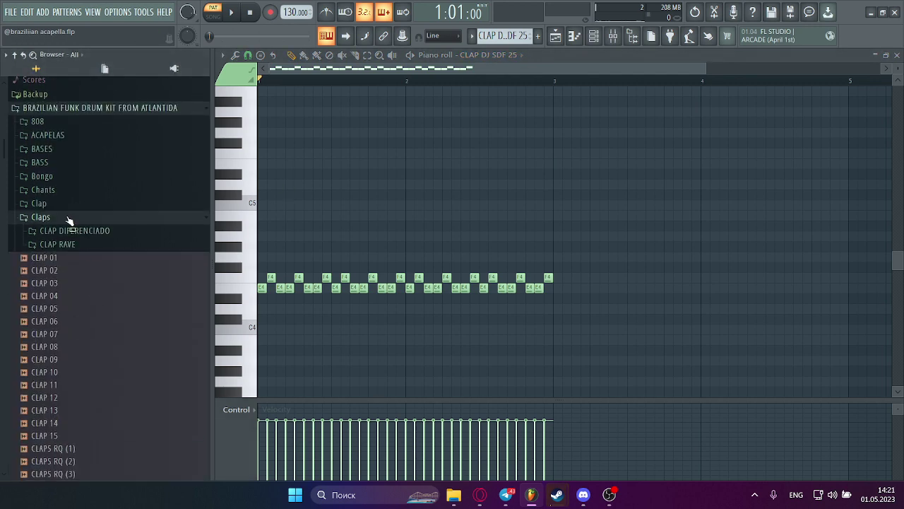
Browse the clap samples in the CLAP DIFERENCIADO folder, including the CLAP DJ SDF files.
left_click(71, 243)
scroll(106, 243, "down", 5)
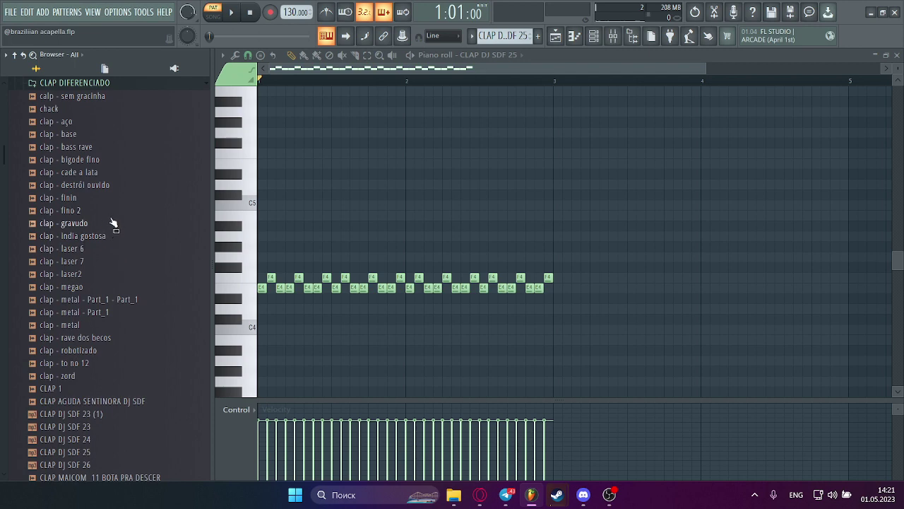
scroll(113, 233, "down", 2)
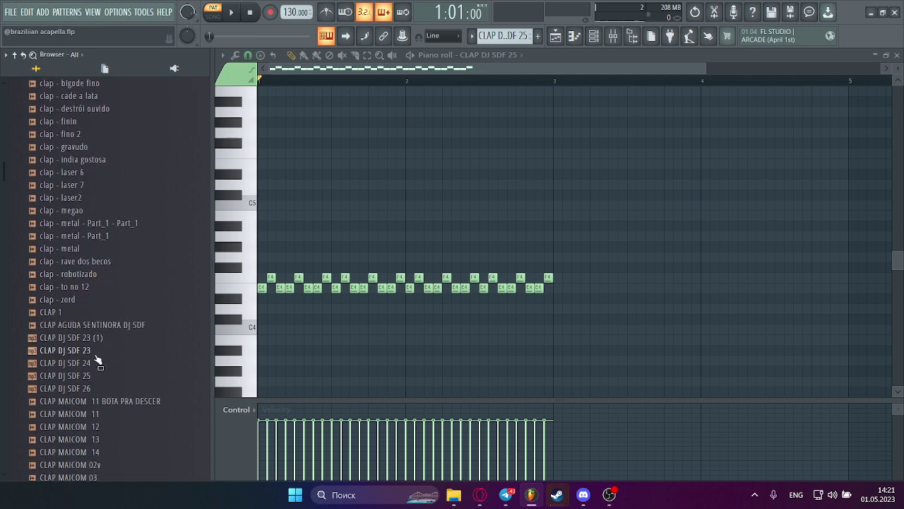
scroll(429, 191, "up", 3)
scroll(142, 238, "up", 5)
scroll(113, 247, "down", 12)
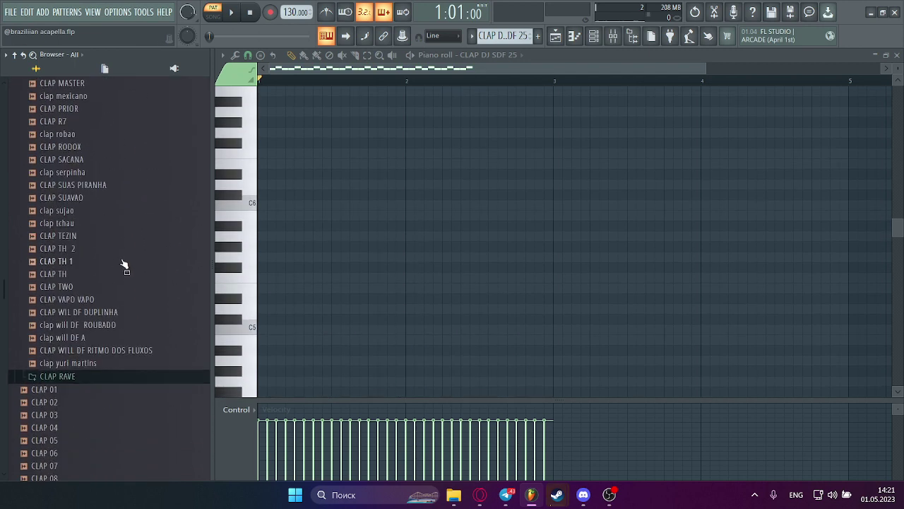
scroll(124, 233, "up", 8)
Switch to Pattern 7, play its CLAP 06 notes from the piano roll and return to the playlist.
left_click(472, 35)
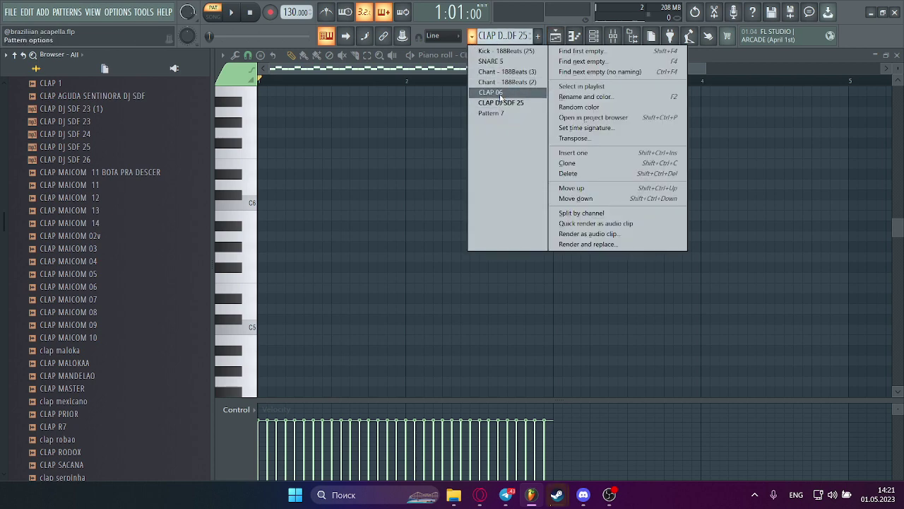
left_click(501, 102)
left_click(472, 35)
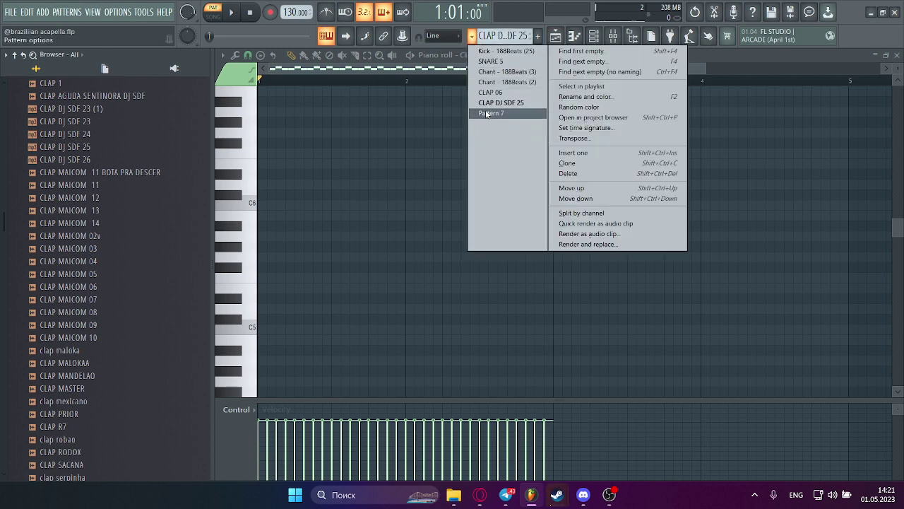
left_click(486, 115)
double_click(355, 288)
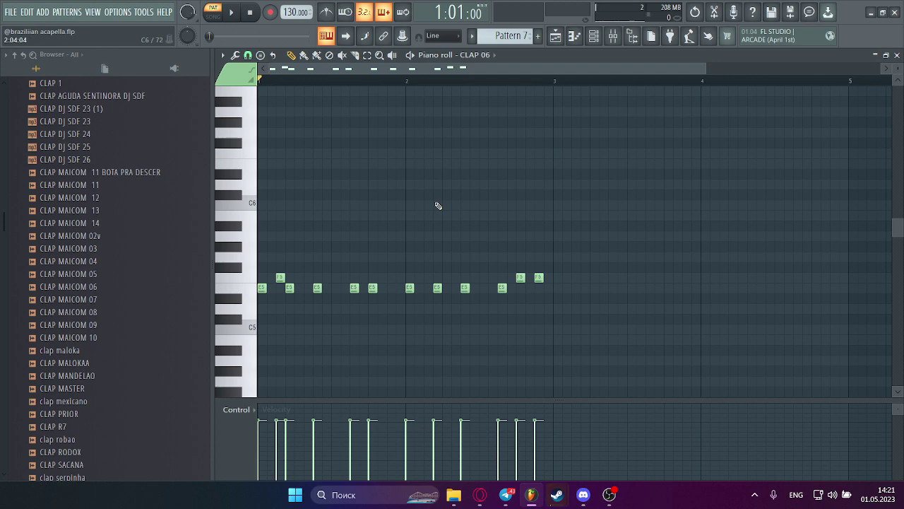
key("space")
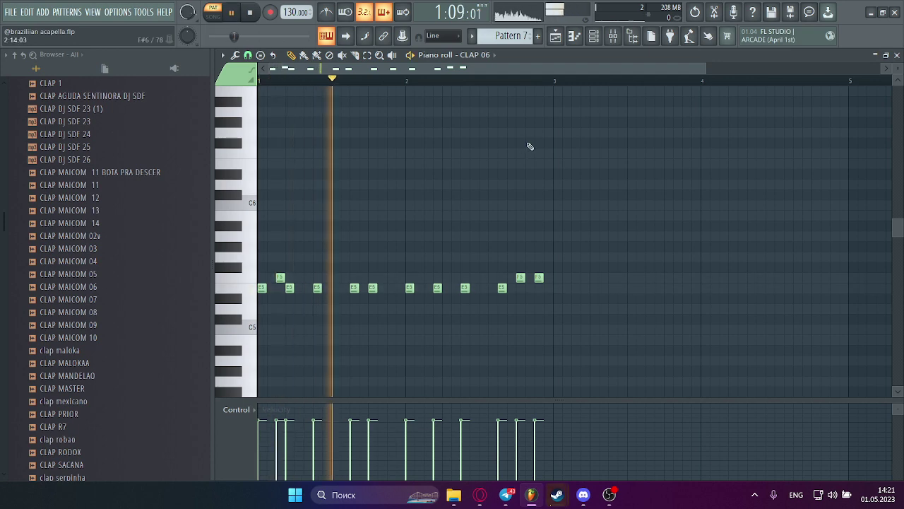
left_click(613, 36)
left_click(594, 37)
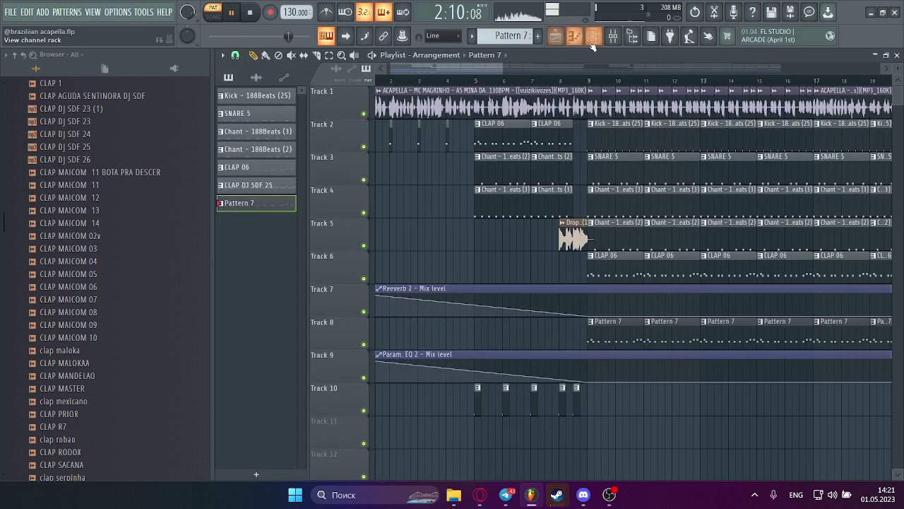
key("space")
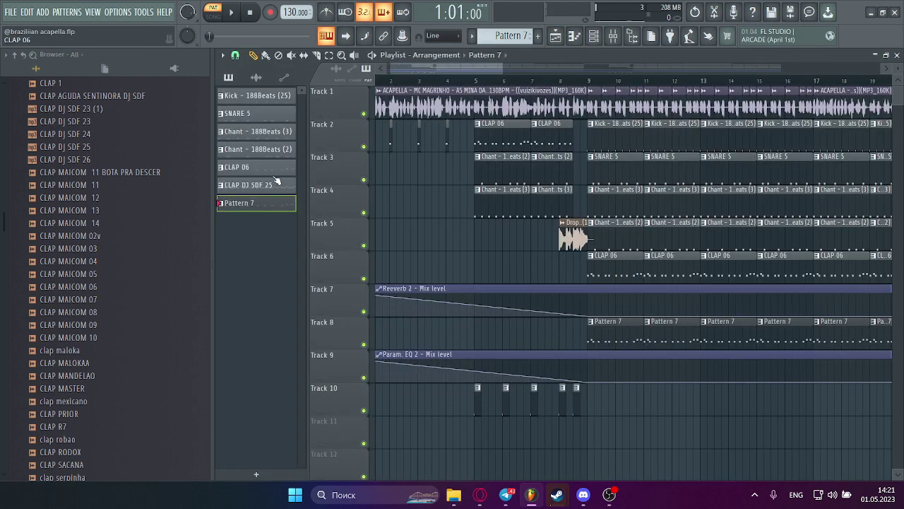
Examine the Master track's effect chain in the mixer and inspect its Fruity Balance settings.
left_click(613, 36)
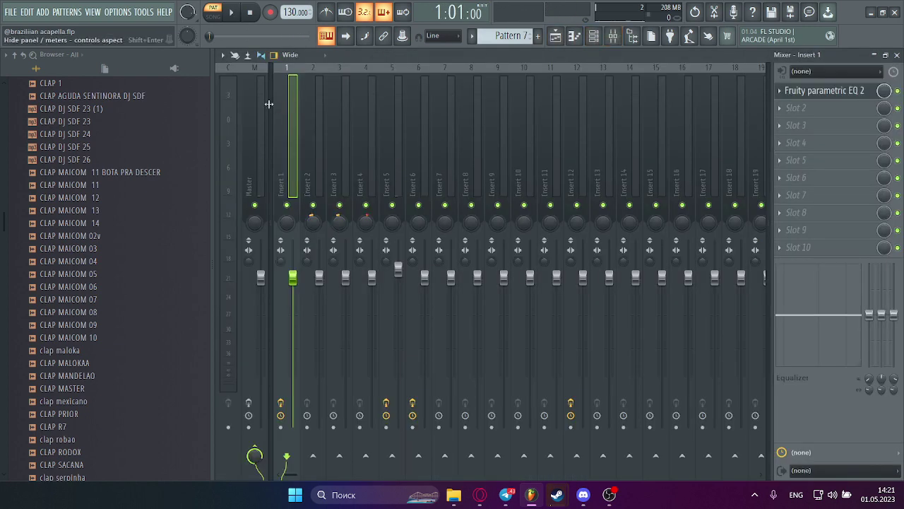
left_click(267, 102)
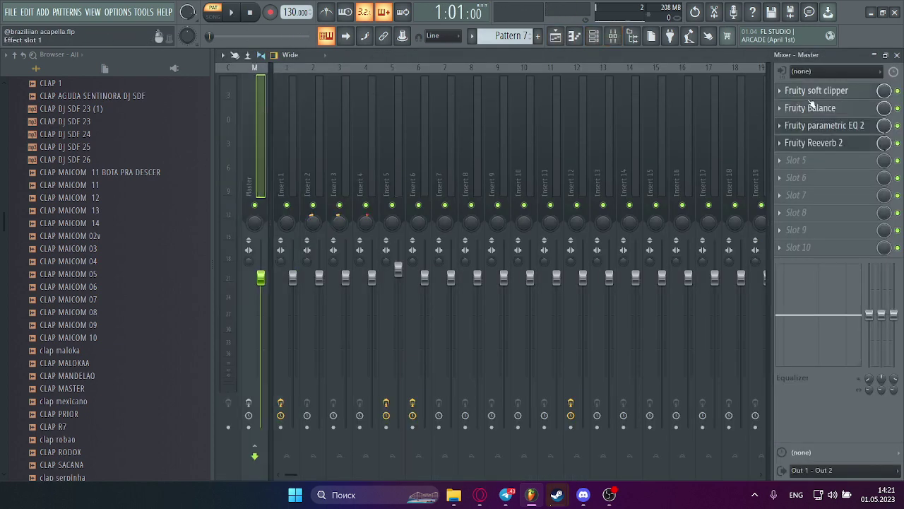
left_click(851, 125)
left_click(853, 141)
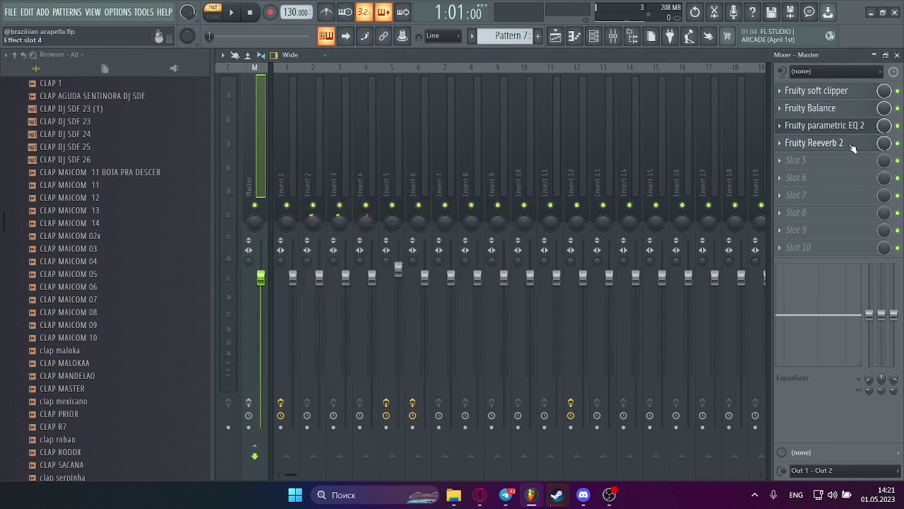
left_click(833, 91)
left_click(841, 113)
left_click(842, 113)
left_click(841, 113)
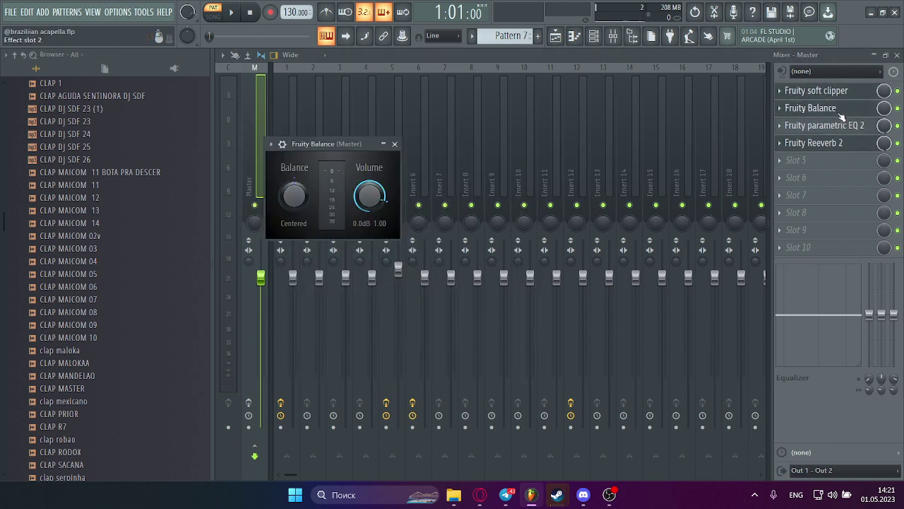
left_click(396, 143)
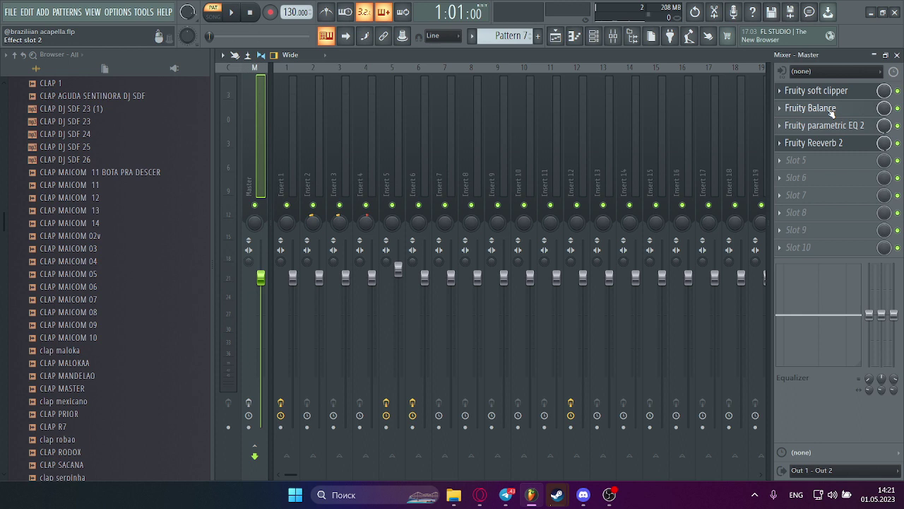
Inspect the Fruity Parametric EQ 2 and Fruity Reeverb 2 settings on the Master track.
left_click(832, 132)
mouse_move(526, 330)
left_mouse_down()
mouse_move(520, 314)
mouse_move(537, 335)
left_mouse_up()
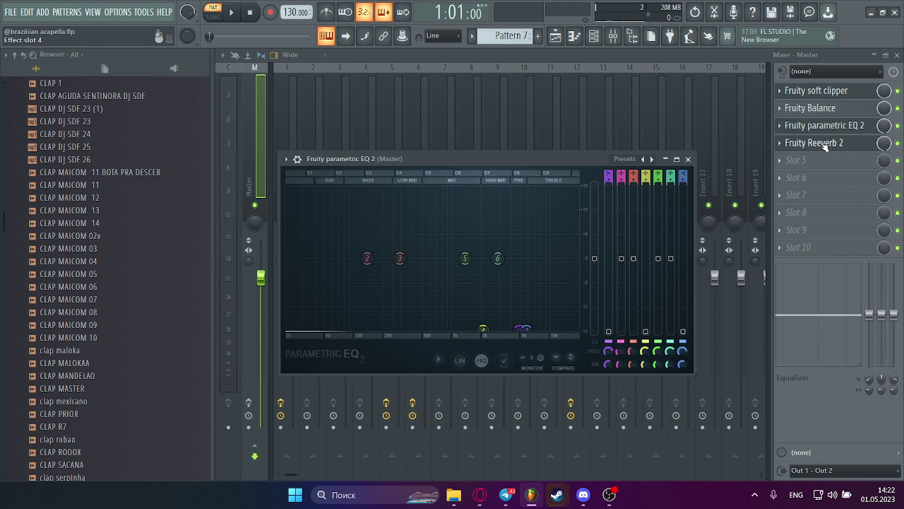
left_click(820, 143)
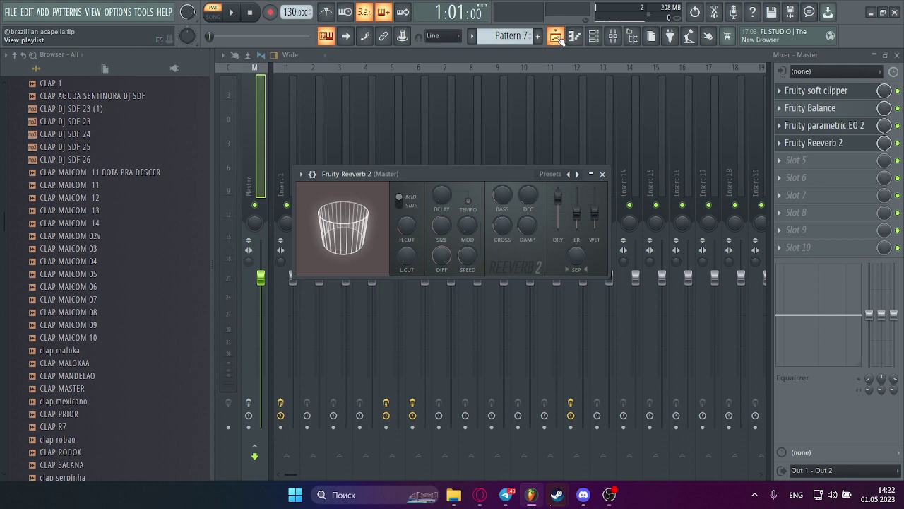
left_click(596, 58)
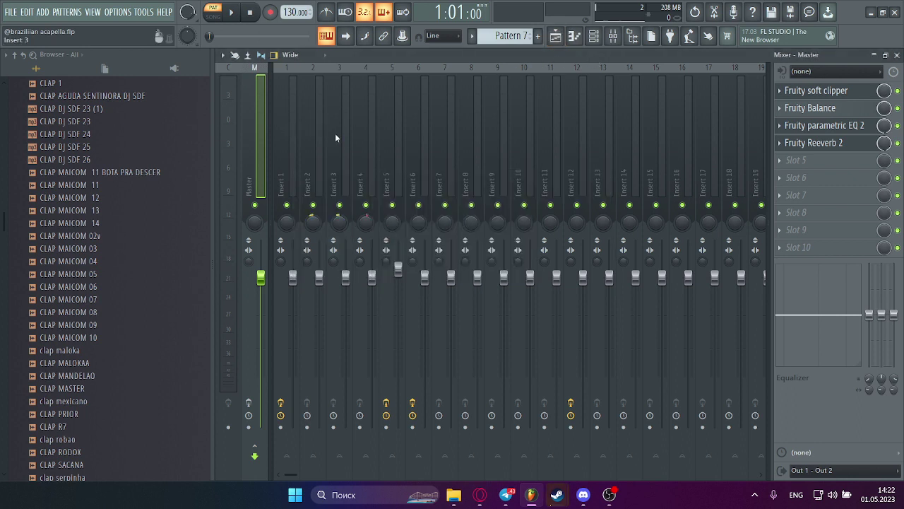
Check the effect chains on mixer tracks Insert 5 and Insert 6.
left_click(304, 135)
left_click(404, 144)
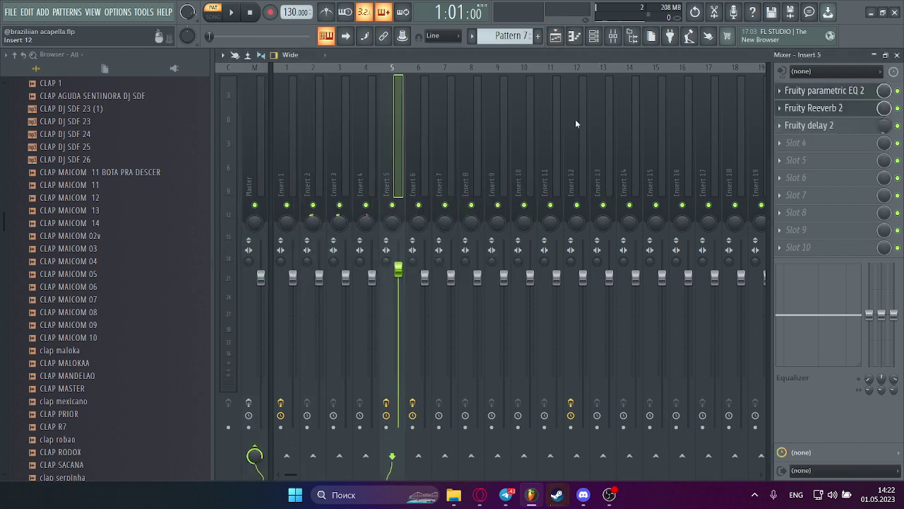
left_click(424, 114)
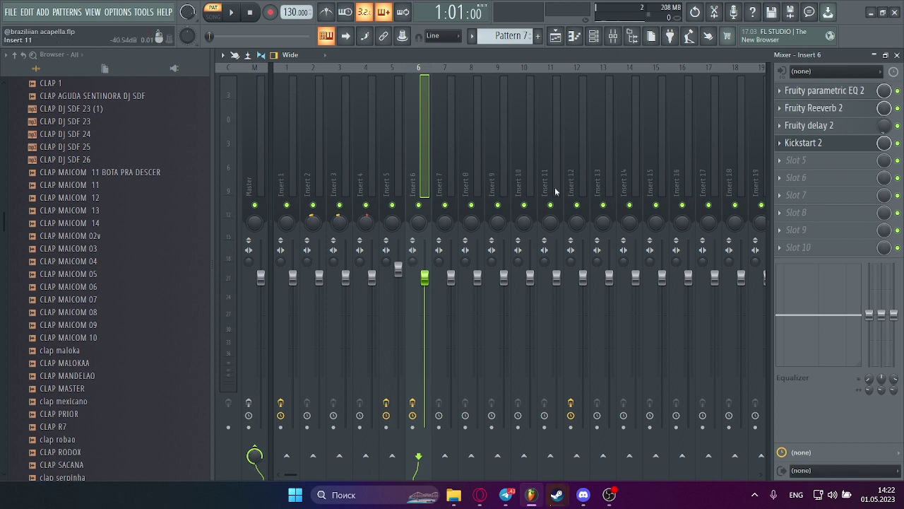
Inspect Insert 12's Parametric EQ 2 and Reeverb 2 settings, and check the channel rack.
left_click(577, 177)
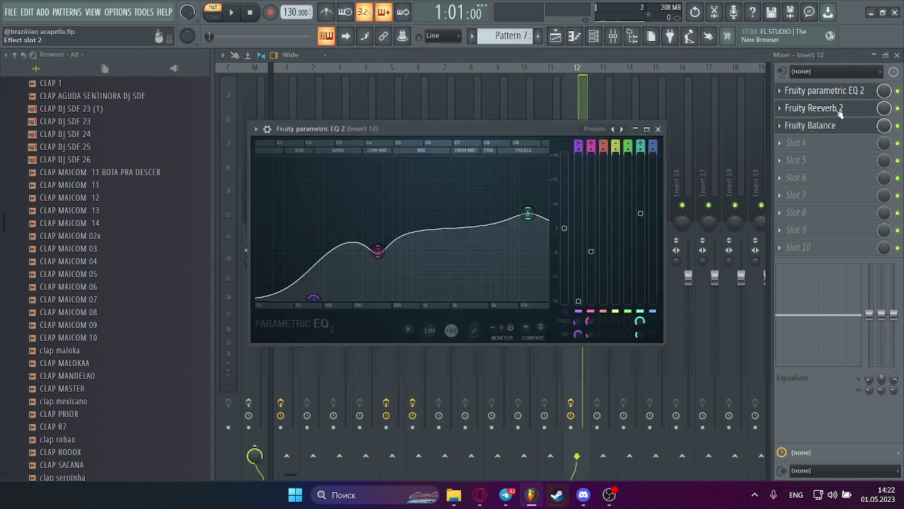
left_click(835, 90)
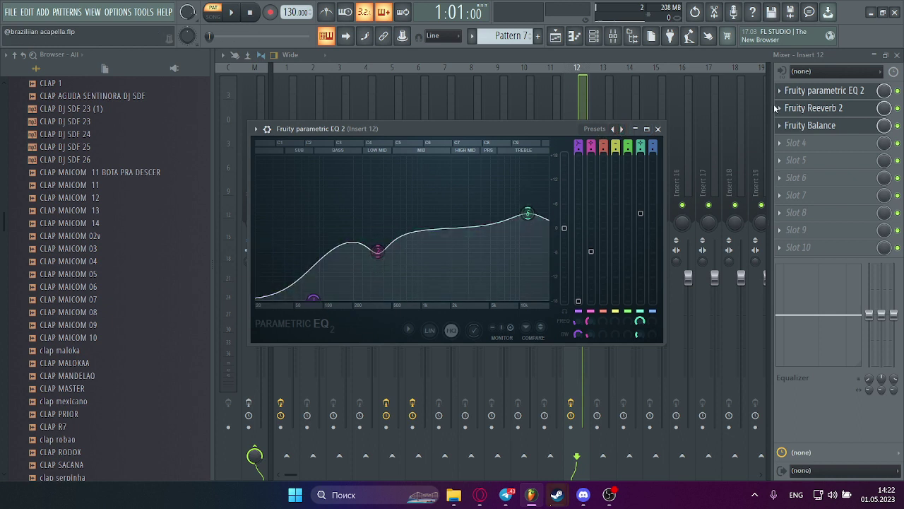
left_click(812, 107)
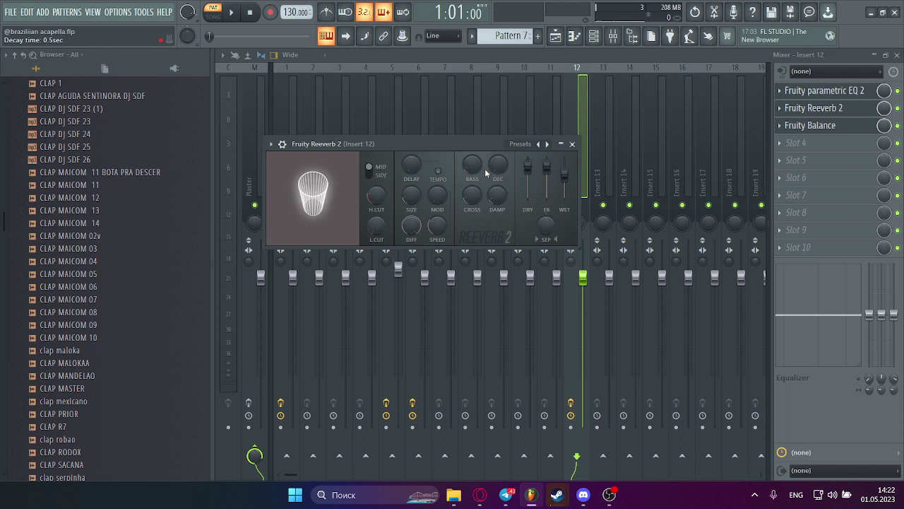
left_click(798, 125)
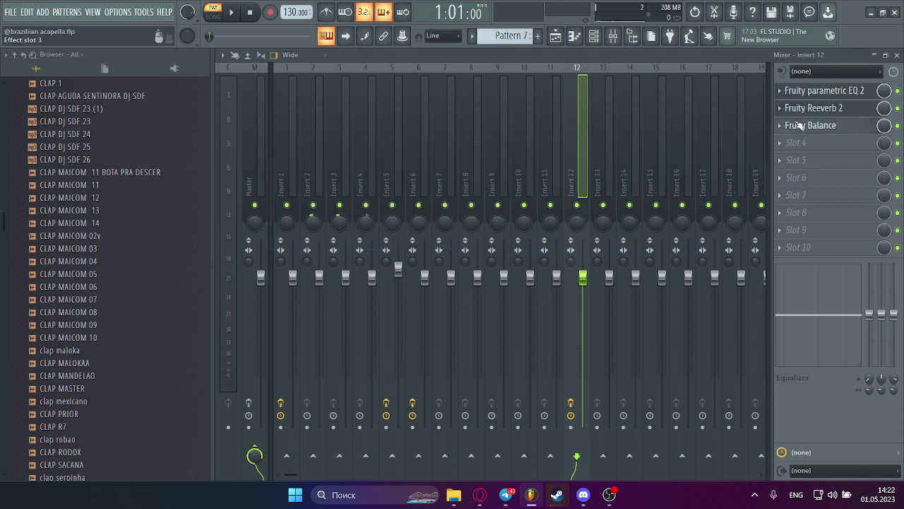
left_click(409, 159)
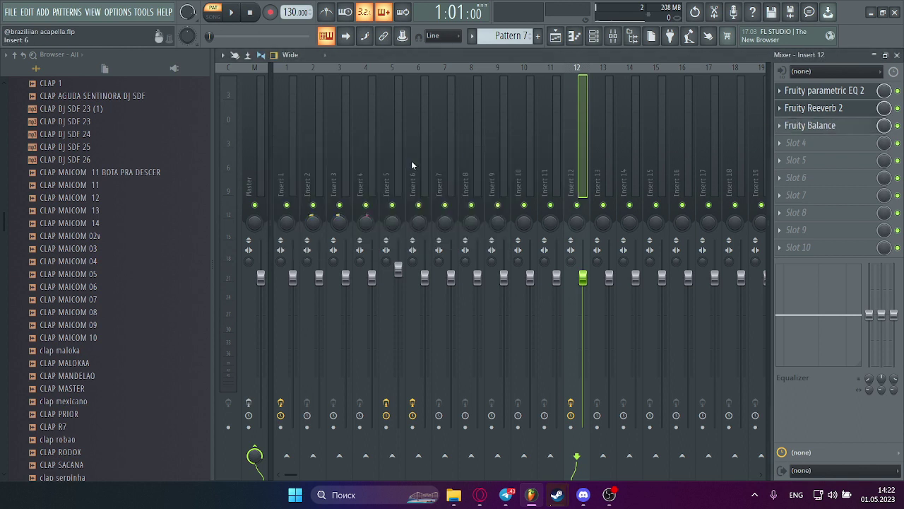
left_click(593, 36)
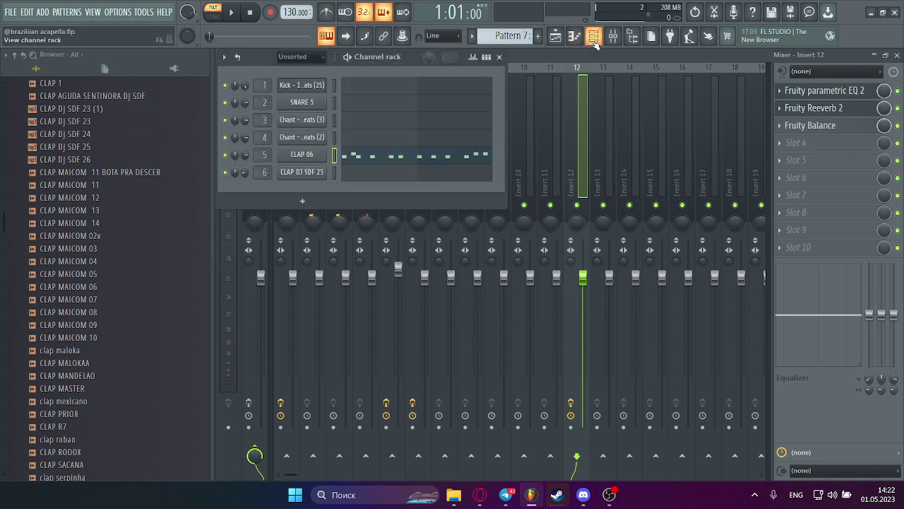
left_click(576, 54)
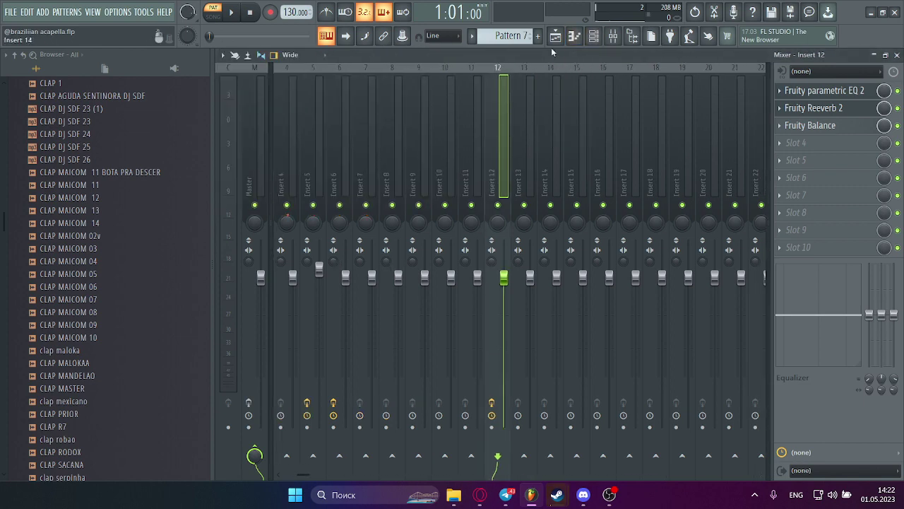
Solo playlist track 5 with tracks 7 and 9 enabled, and play the drop sample from bar 8.
left_click(555, 36)
right_click(375, 244)
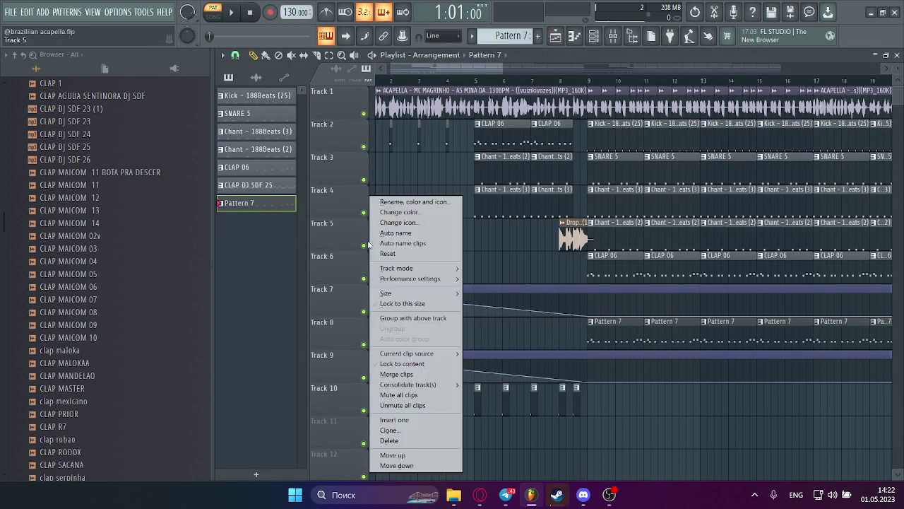
key("Escape")
left_click(562, 79)
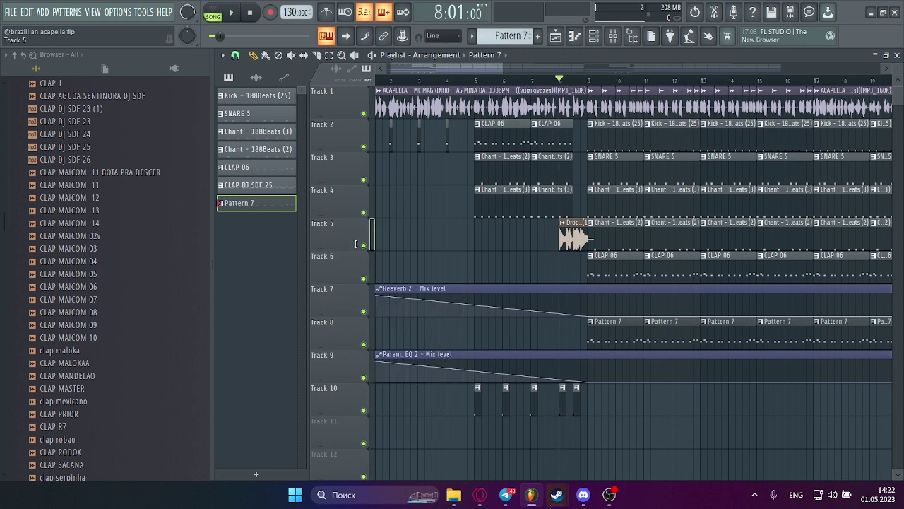
left_click(364, 245, "ctrl")
left_click(364, 312)
key("space")
left_click(363, 377)
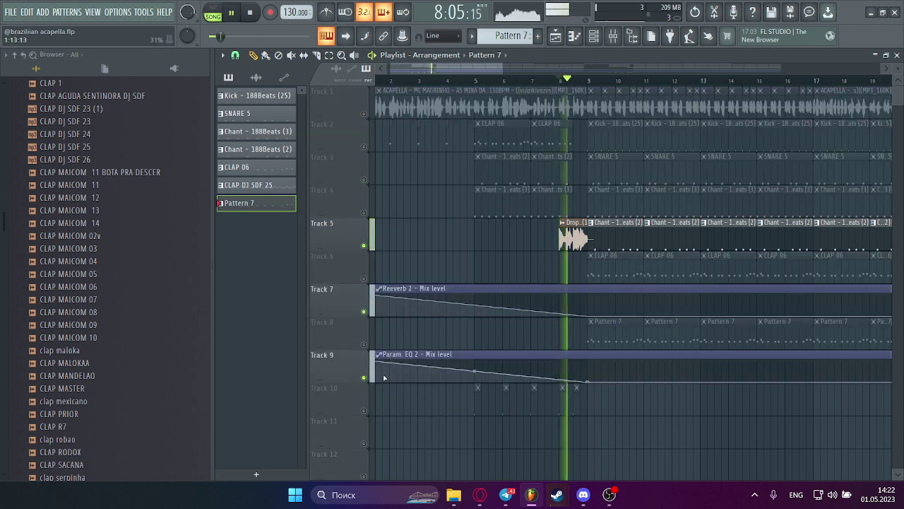
key("space")
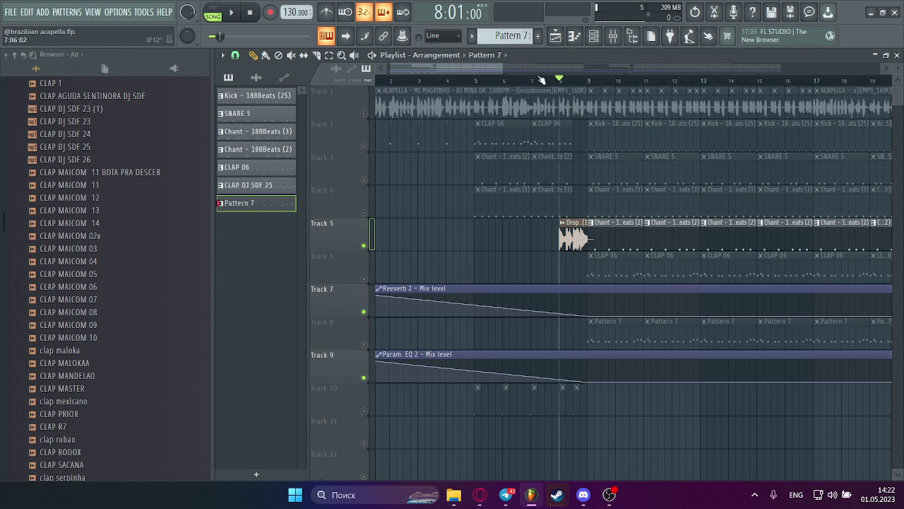
Unmute the acapella on track 1, mute tracks 7 and 9, and play the song from the start.
scroll(541, 80, "left", 1)
left_click(364, 114)
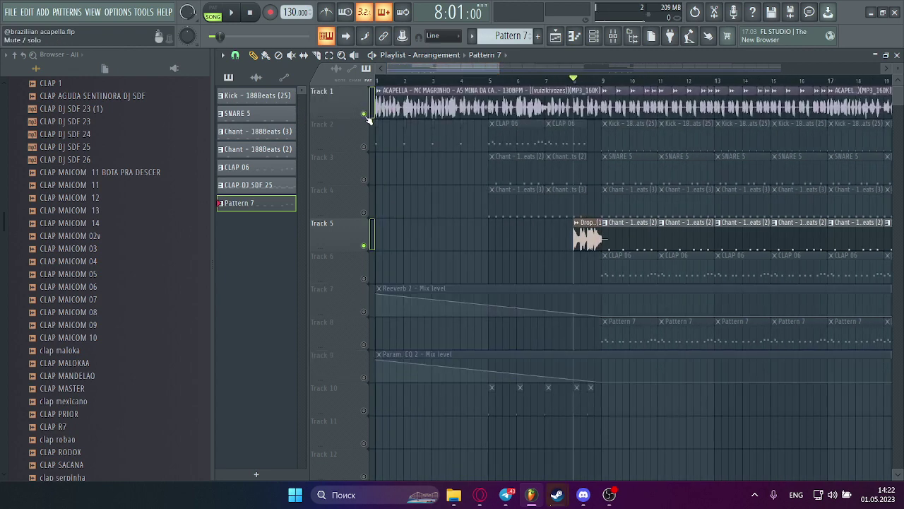
left_click(613, 36)
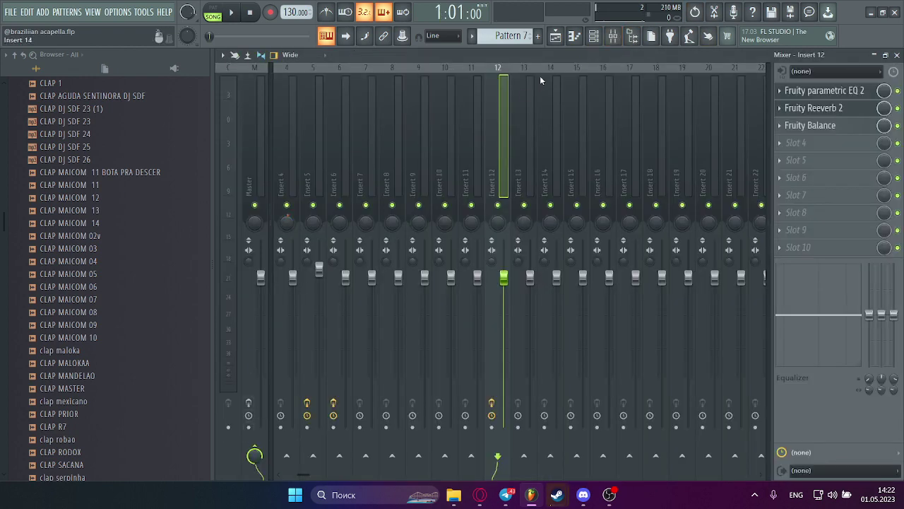
key("F9")
key("space")
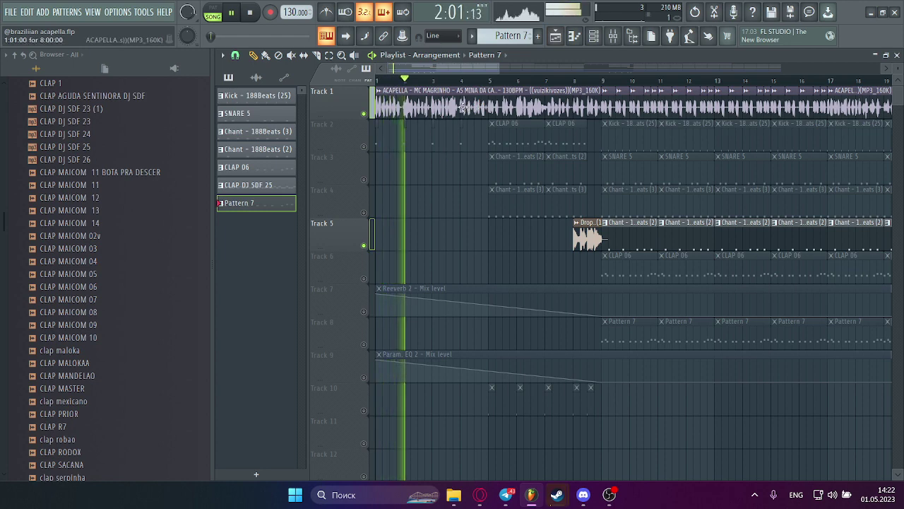
Inspect the acapella clip's channel settings and its volume options, and stop playback.
double_click(463, 106)
right_click(538, 194)
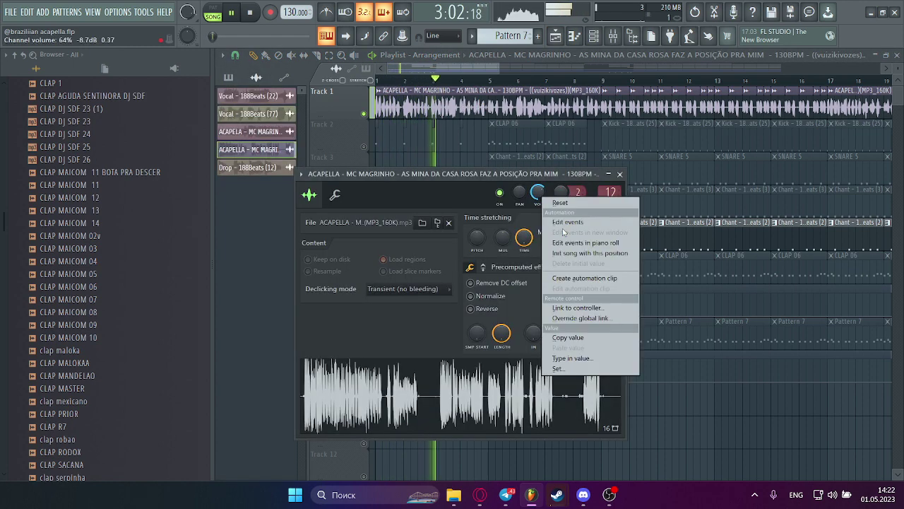
key("Escape")
key("Escape")
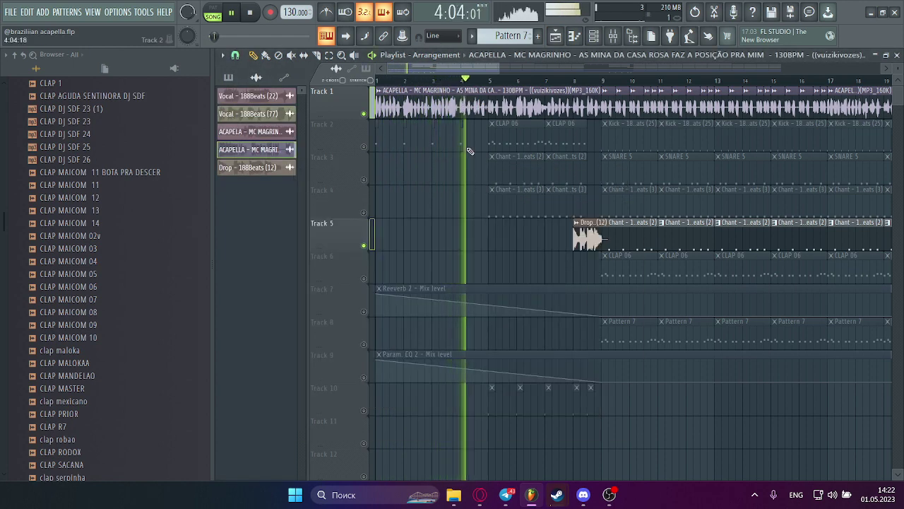
key("space")
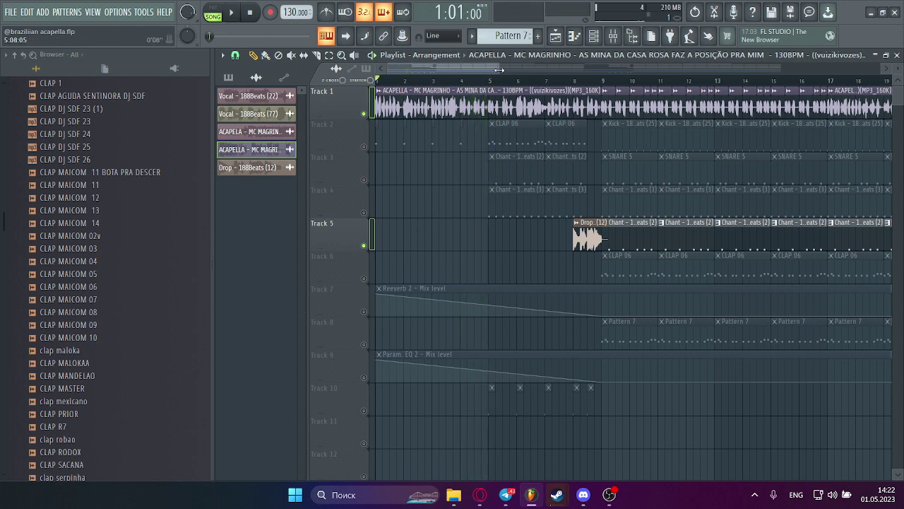
Play the acapella together with playlist track 5 from the middle of bar 8, and again from bar 9.
left_click_drag(499, 70, 514, 70)
left_click(516, 81)
key("space")
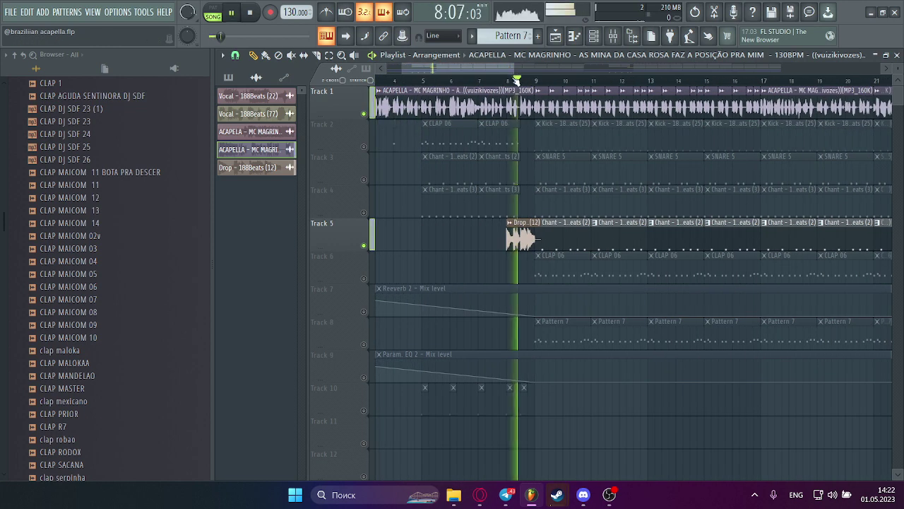
key("space")
left_click(535, 80)
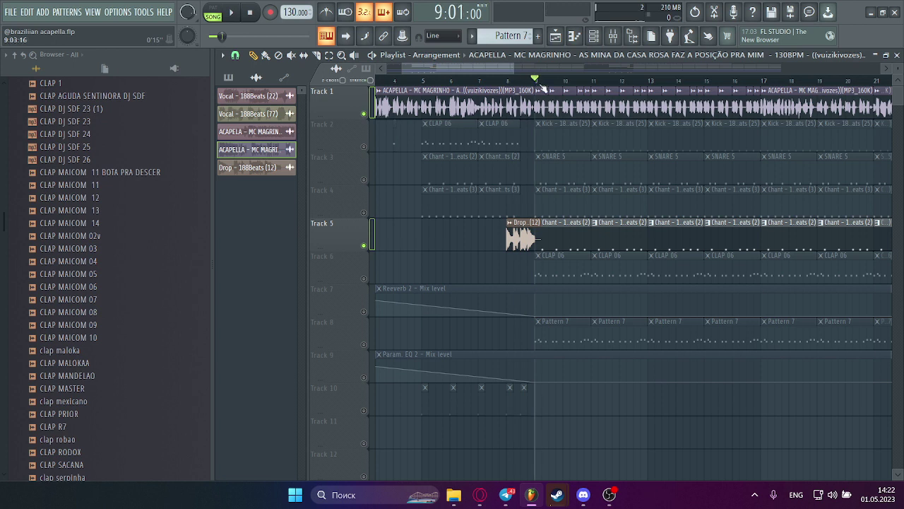
key("space")
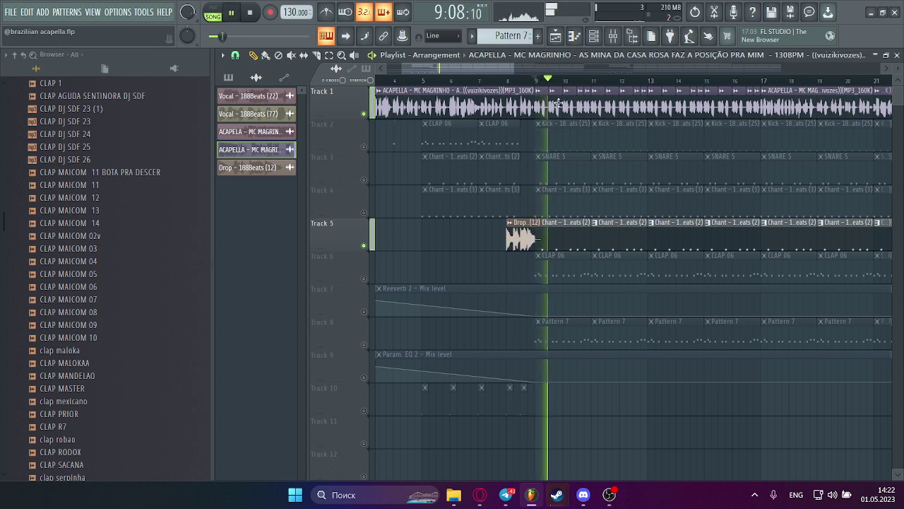
Stop playback and unmute all playlist tracks.
left_click(365, 246)
key("space")
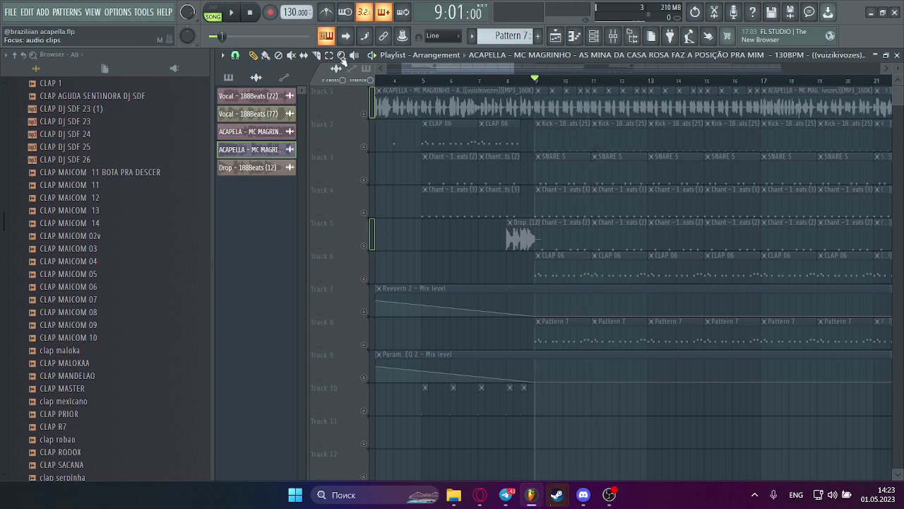
left_click_drag(405, 65, 378, 65)
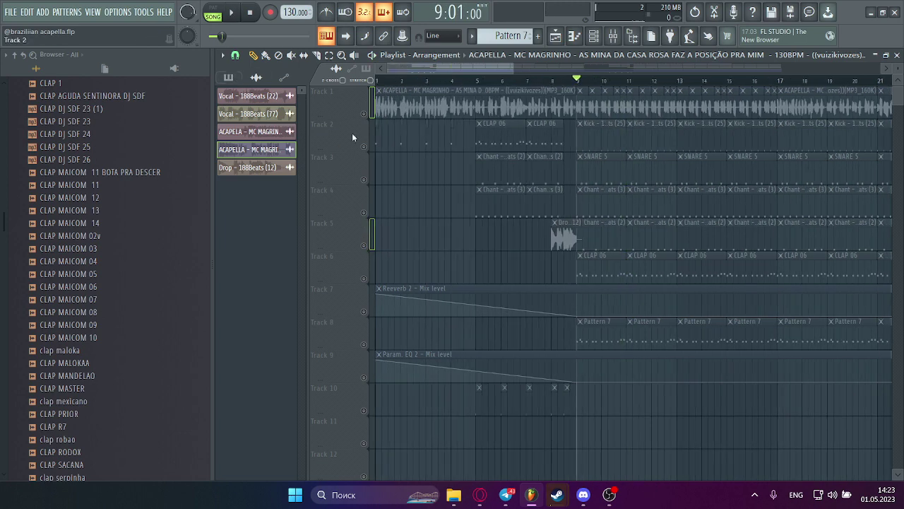
left_click(364, 114)
Look over the mixer inserts, check Insert 2's effect slots, and return to the playlist.
left_click(613, 36)
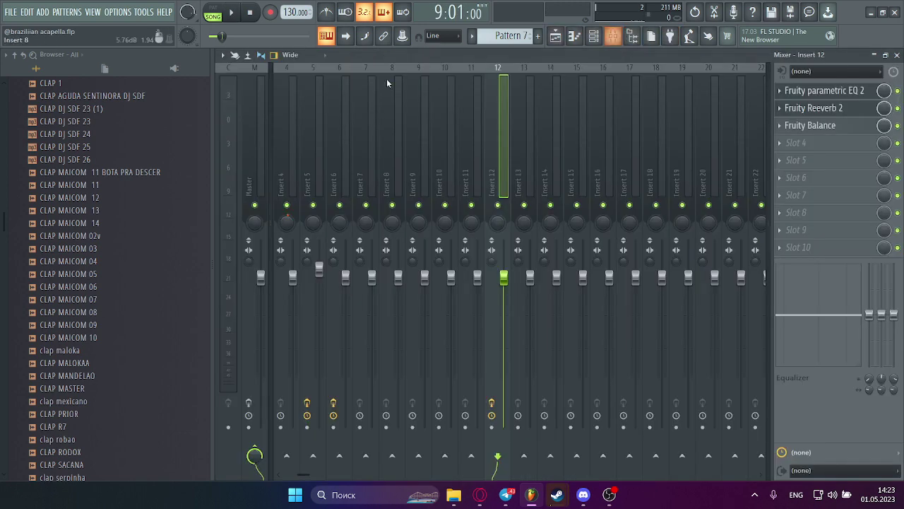
left_click(555, 36)
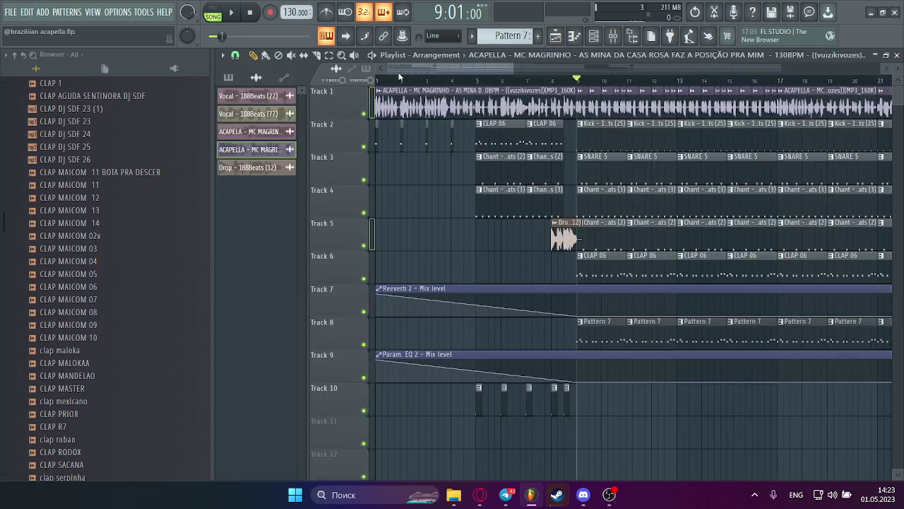
left_click(612, 36)
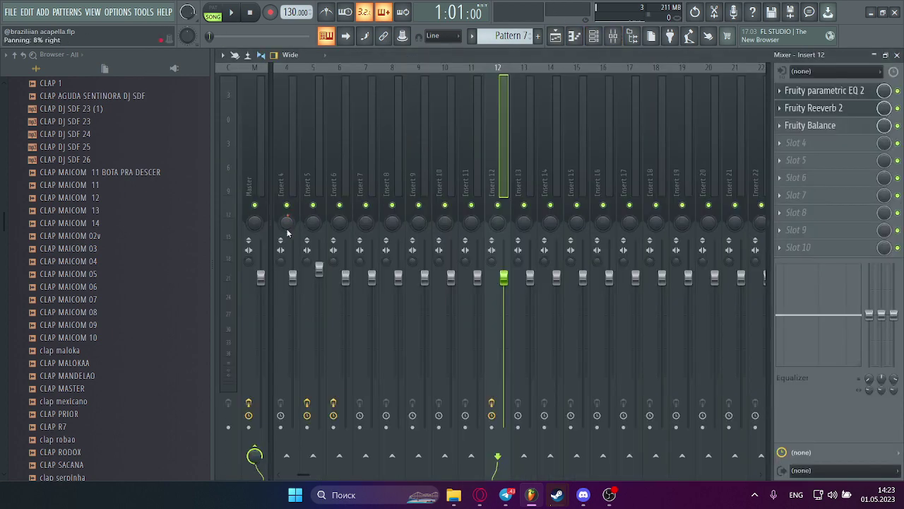
scroll(333, 169, "left", 3)
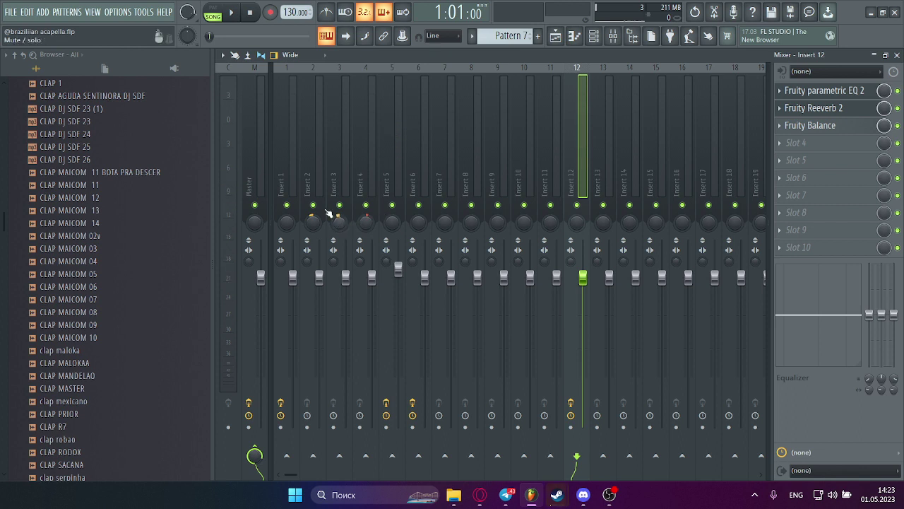
left_click(313, 154)
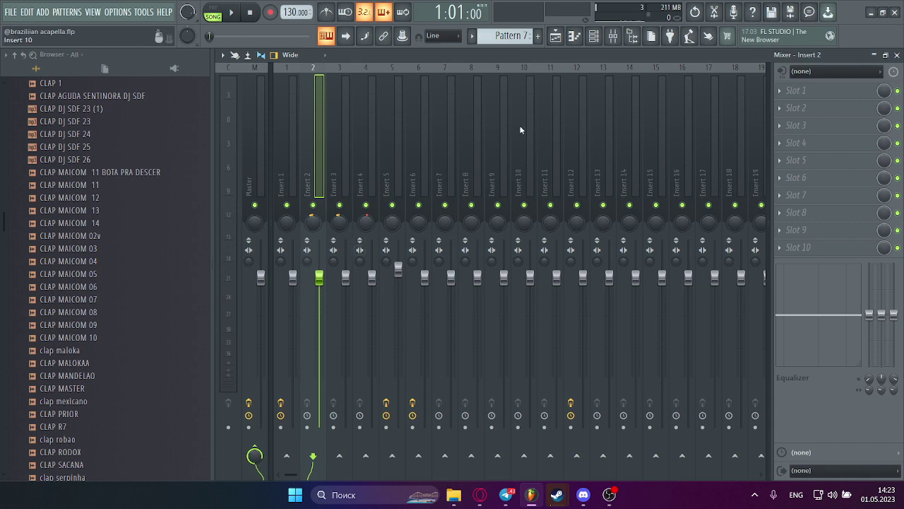
left_click(554, 37)
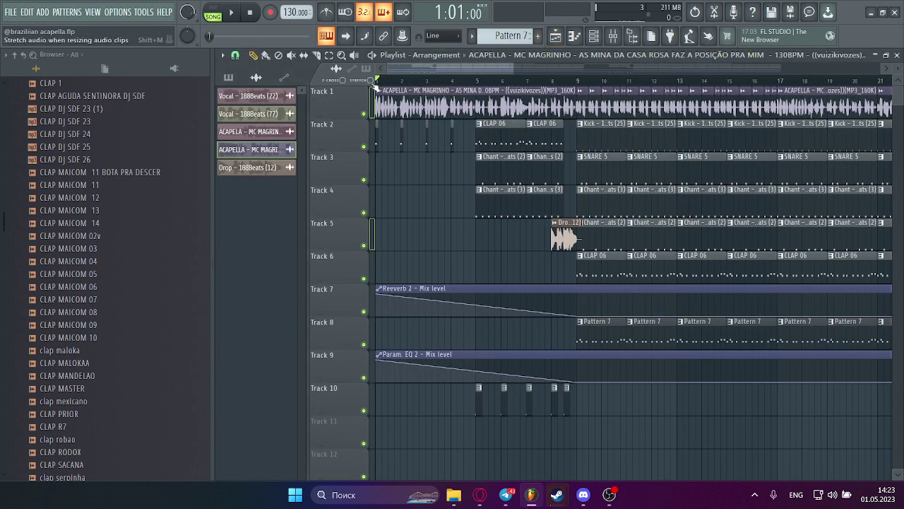
Play the full song from the start and delete the Chant (2) clips on track 5 between bars 25 and 33.
key("space")
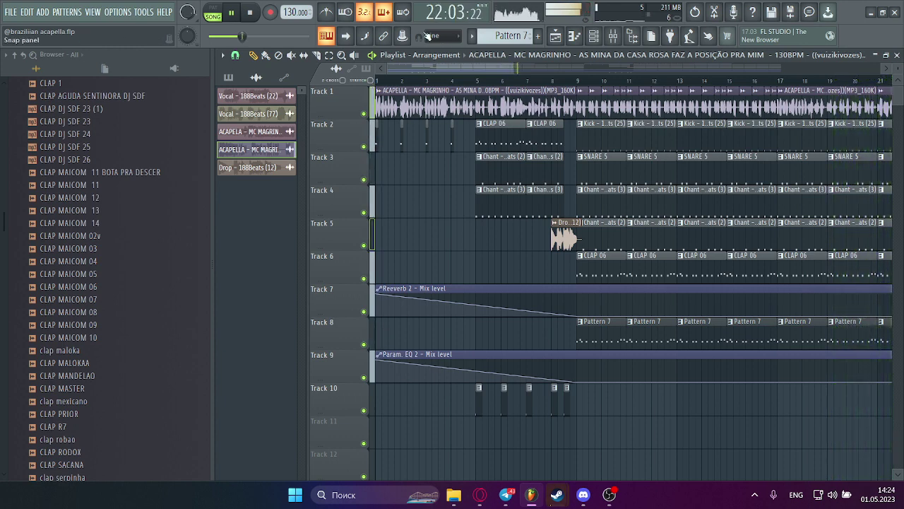
left_click_drag(453, 68, 562, 75)
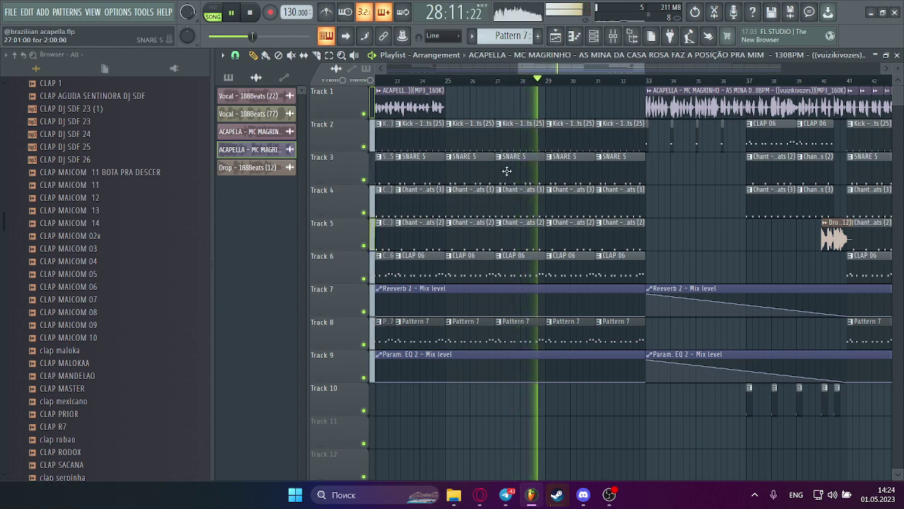
right_click(514, 244)
right_click(571, 236)
right_click(620, 237)
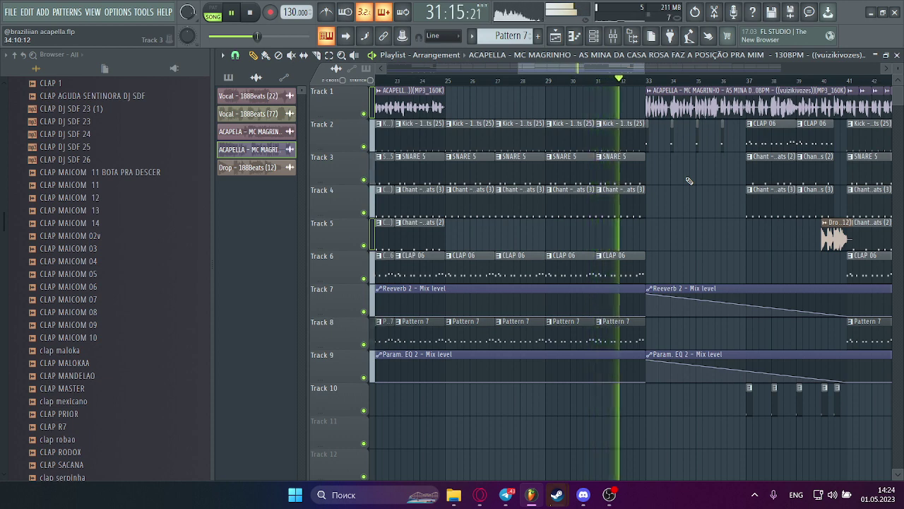
key("space")
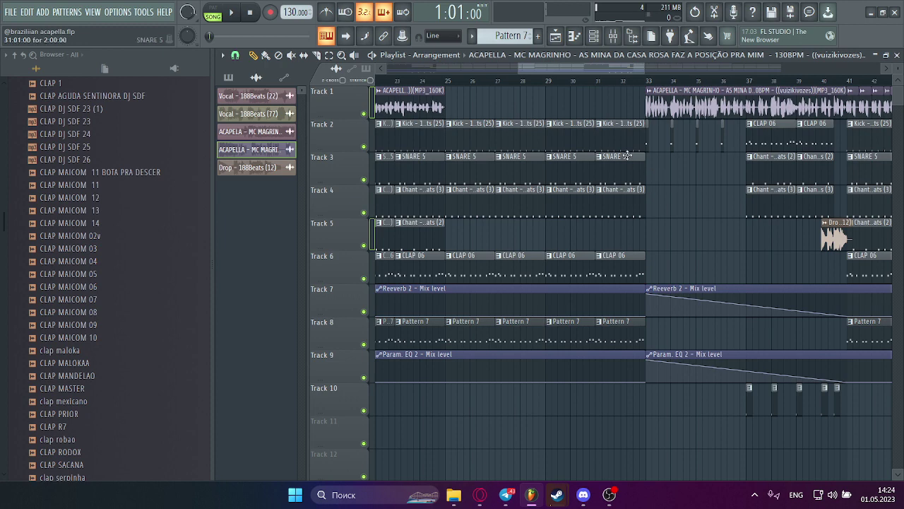
Review the arrangement back toward its beginning and look at the project's export formats.
left_click_drag(545, 68, 523, 238)
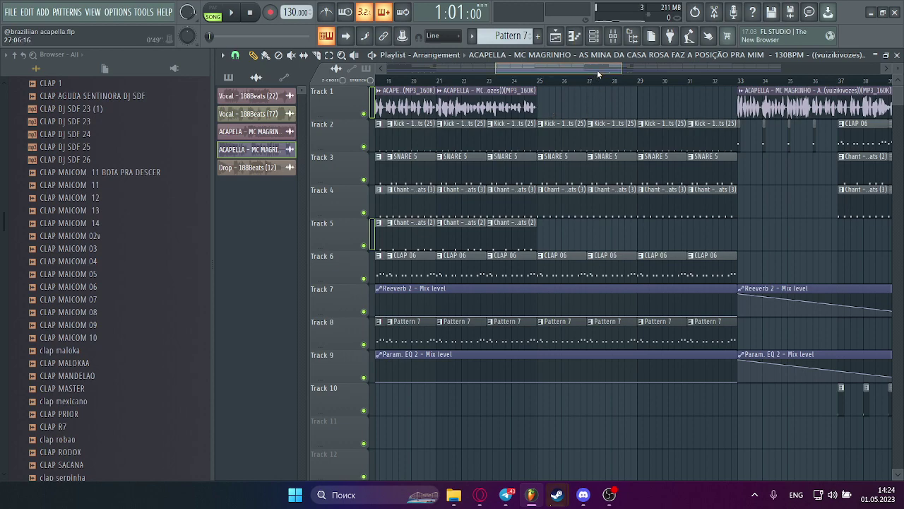
left_click_drag(596, 70, 495, 56)
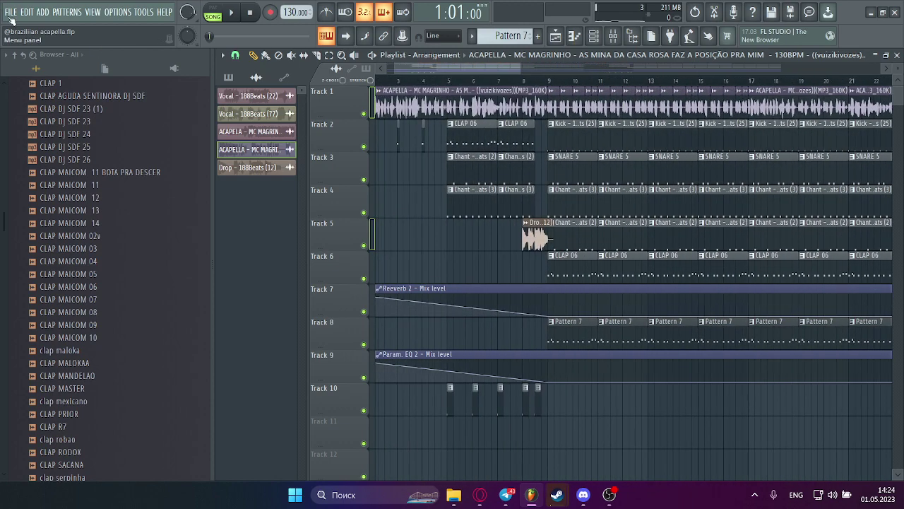
left_click(10, 12)
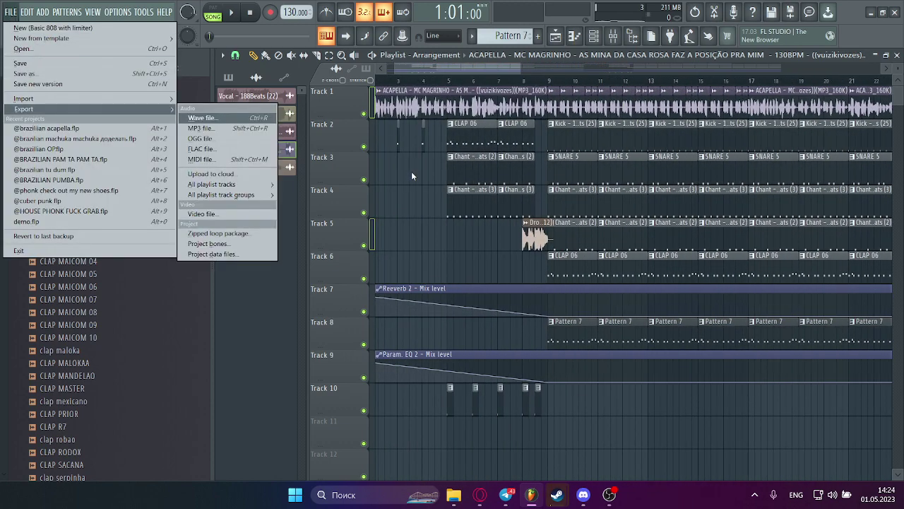
left_click(411, 171)
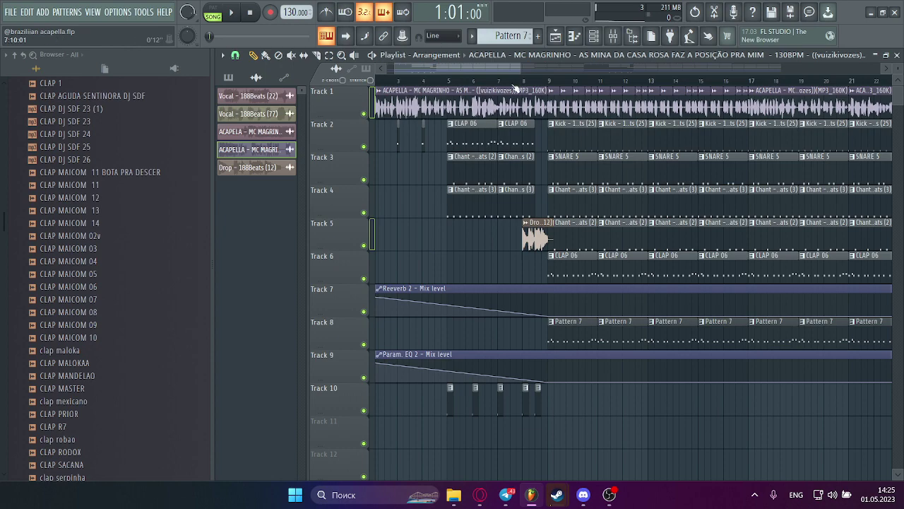
left_click_drag(521, 69, 488, 65)
left_click(12, 12)
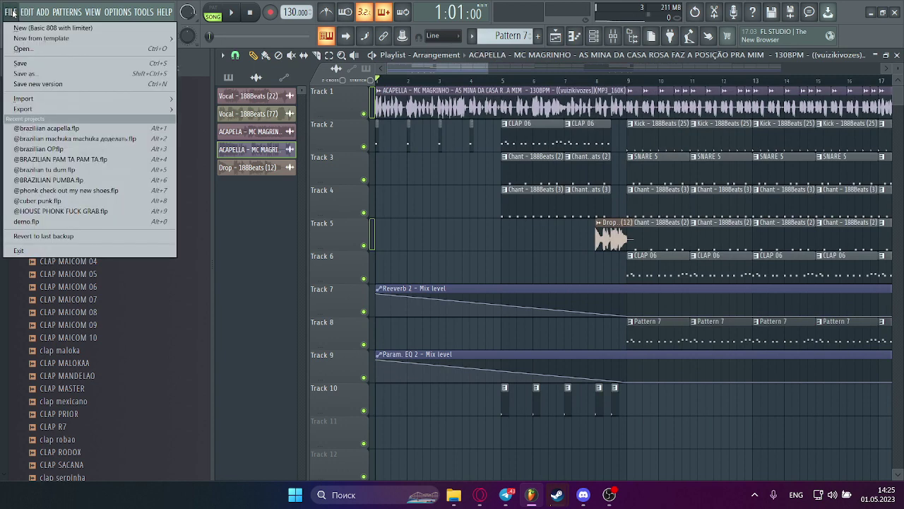
left_click(102, 140)
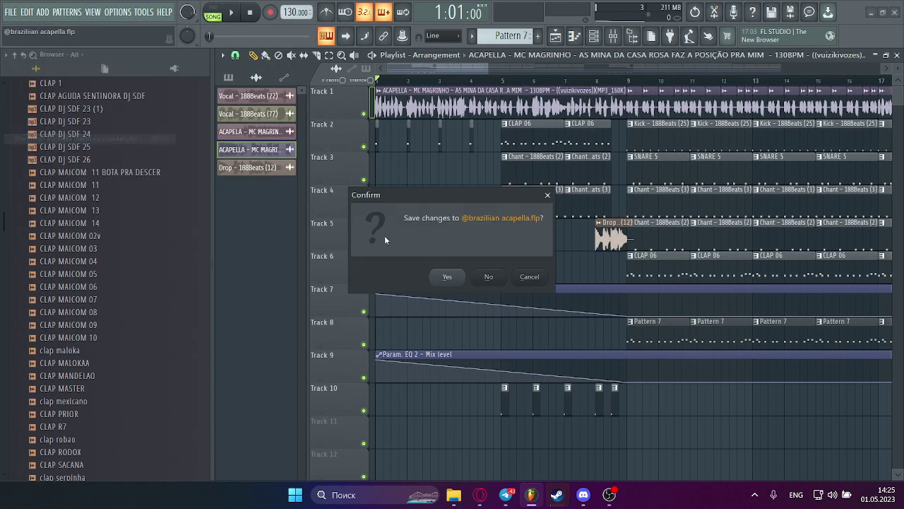
left_click(447, 278)
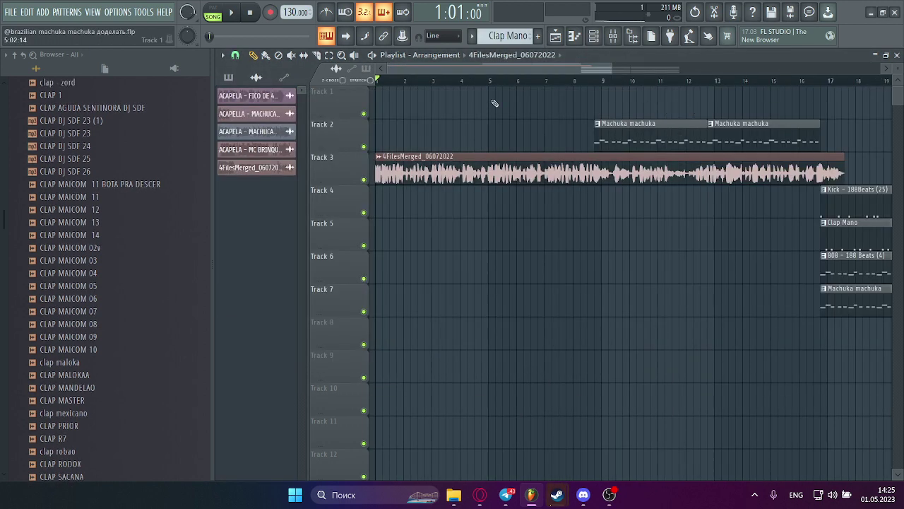
Solo playlist track 2 and play the Machuka machuka melody from the middle of bar 8.
left_click_drag(518, 71, 548, 71)
left_click(364, 146, "ctrl")
left_click(513, 80)
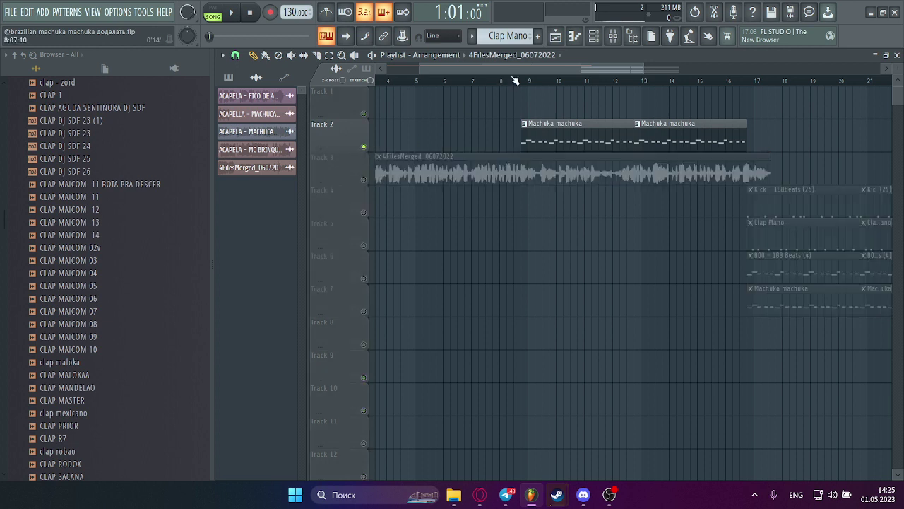
key("space")
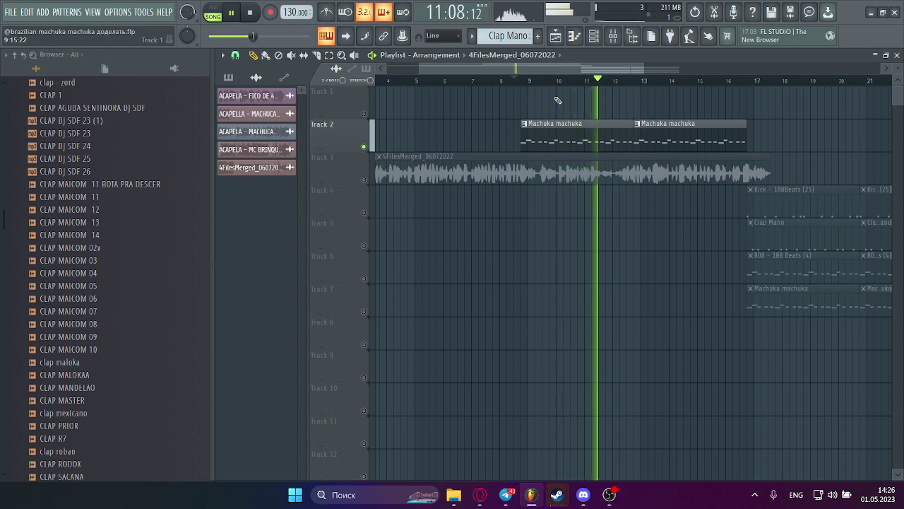
key("space")
Examine the Machuka machuka pattern's notes in the piano roll, and check the mixer.
double_click(565, 133)
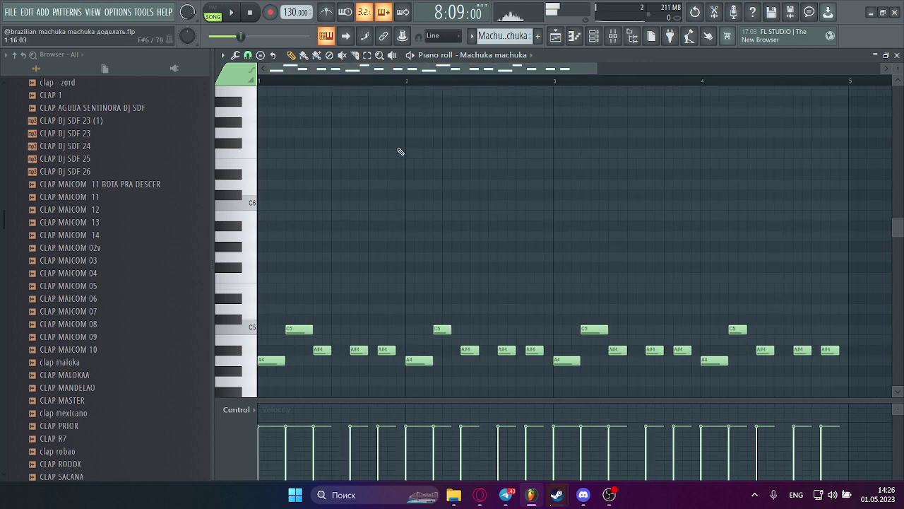
scroll(387, 219, "down", 3)
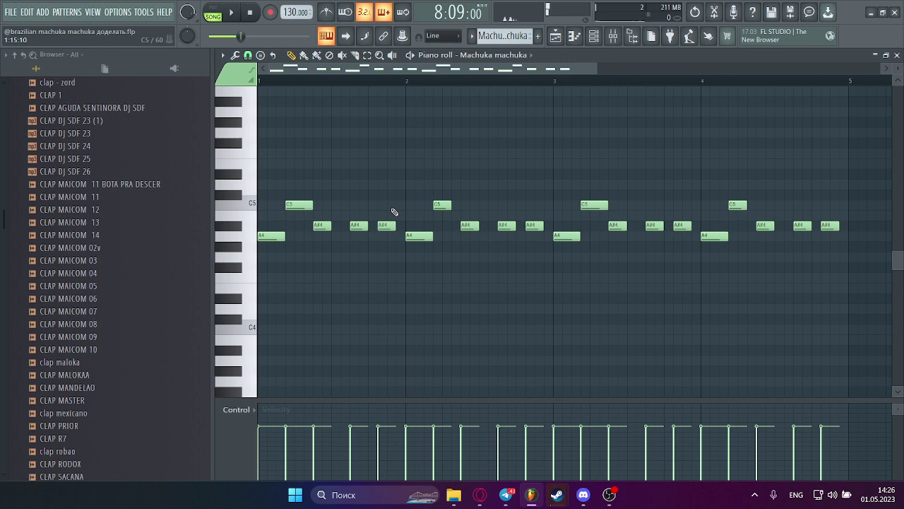
left_click(613, 36)
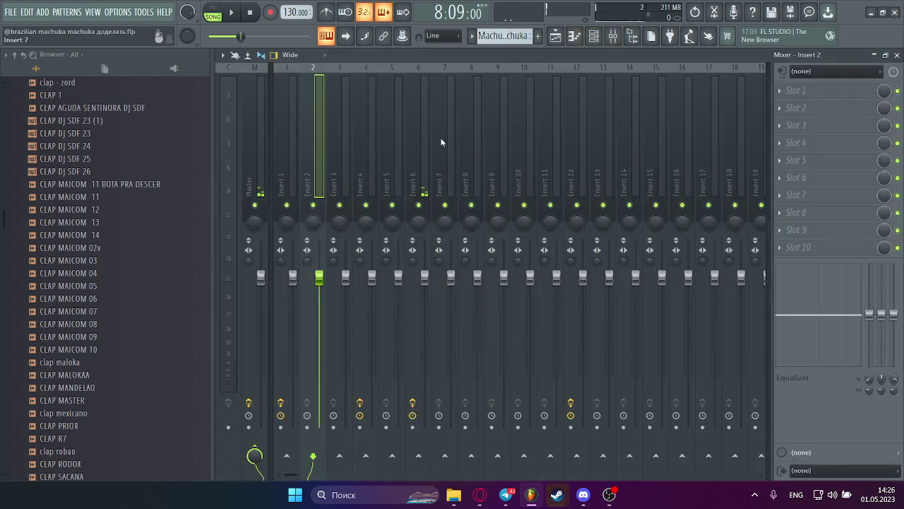
left_click(556, 36)
Turn off the solo on track 2, play the song from bar 16, and view the whole arrangement.
scroll(571, 81, "right", 5)
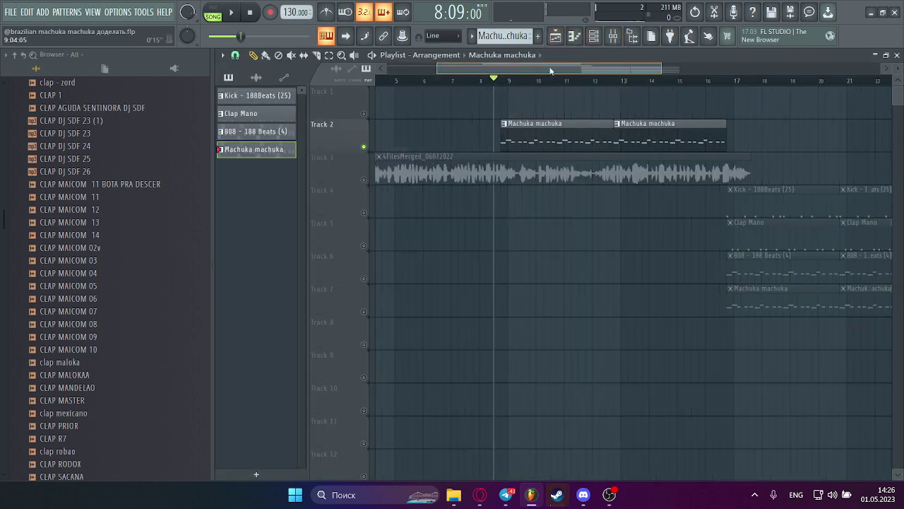
left_click(559, 80)
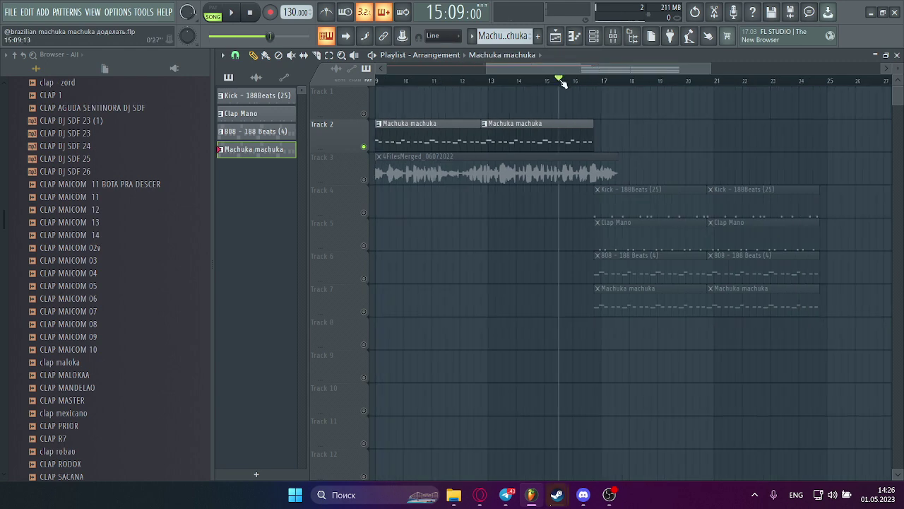
left_click(364, 146, "ctrl")
left_click(575, 81)
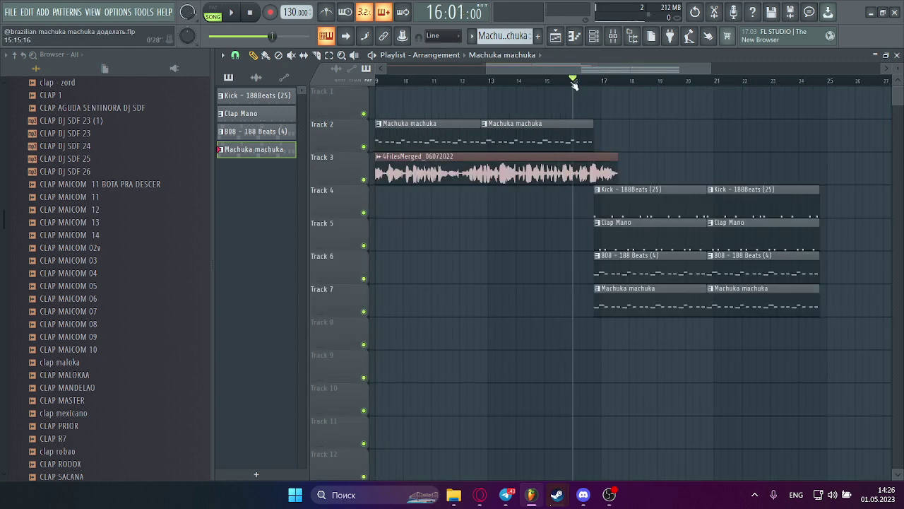
key("space")
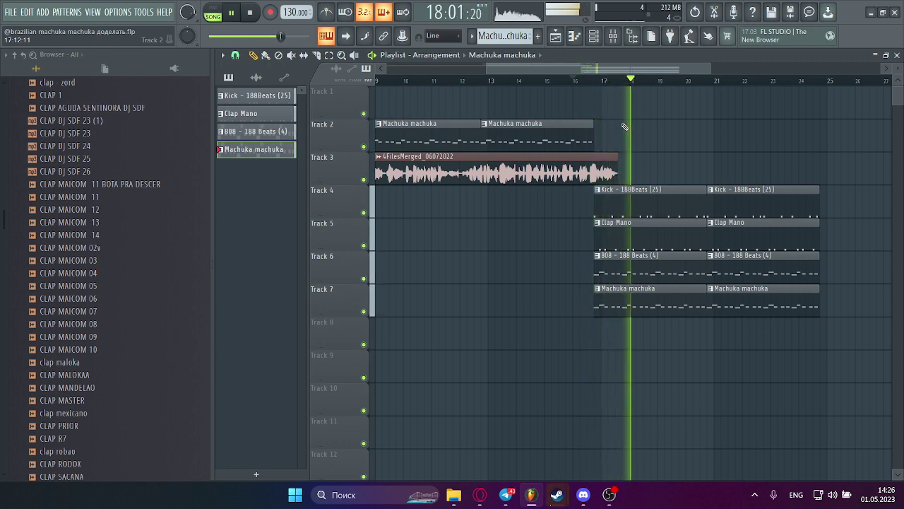
key("space")
left_click_drag(486, 69, 375, 56)
scroll(769, 80, "down", 1)
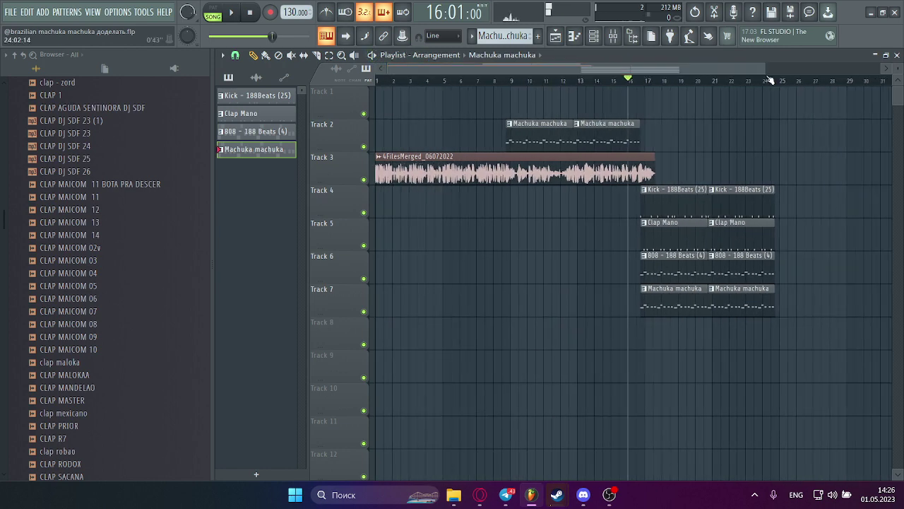